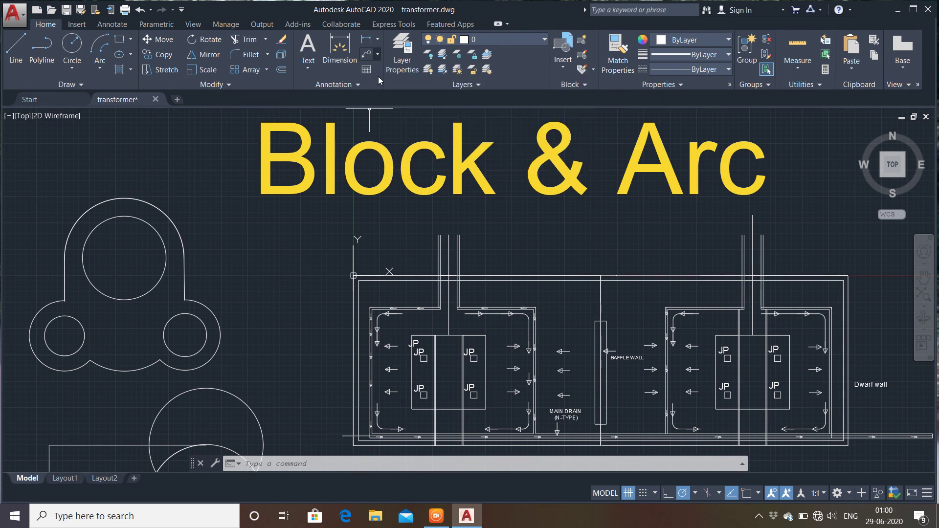
pyautogui.scroll(-2, 429, 197)
pyautogui.scroll(-2, 474, 221)
pyautogui.scroll(4, 411, 206)
# Insert a second transformer pit block copy just below the original plan.
pyautogui.moveTo(400, 200)
pyautogui.mouseDown(button='middle')
pyautogui.moveTo(520, 239)
pyautogui.moveTo(497, 208)
pyautogui.mouseUp(button='middle')
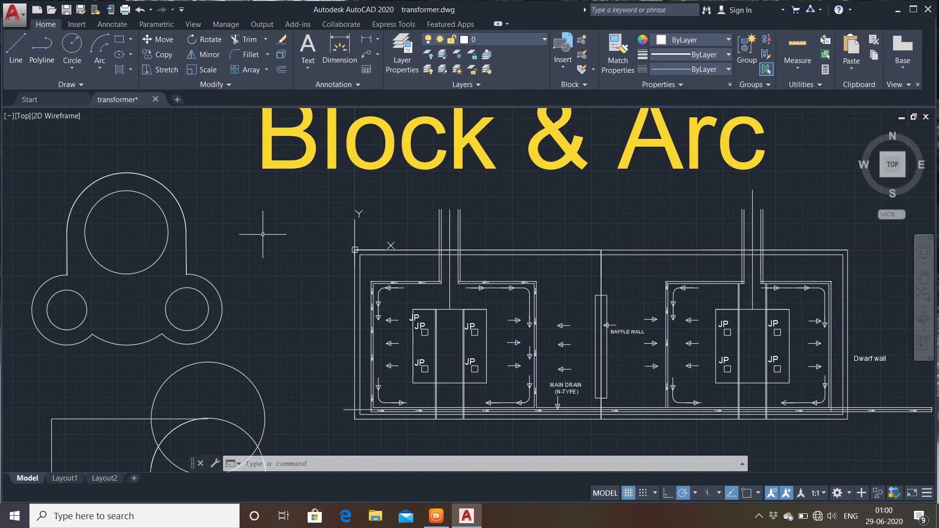
pyautogui.moveTo(506, 283); pyautogui.dragTo(486, 249, button='middle')
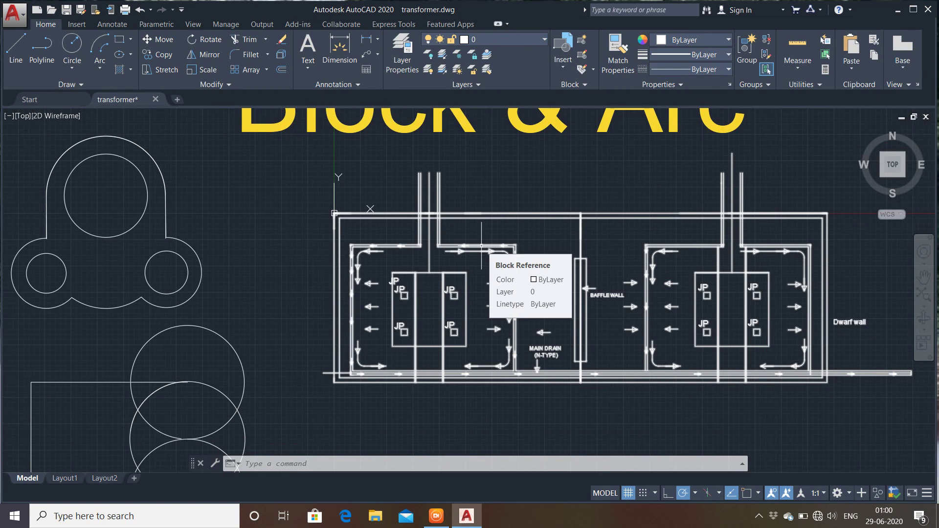
pyautogui.click(575, 58)
pyautogui.click(576, 98)
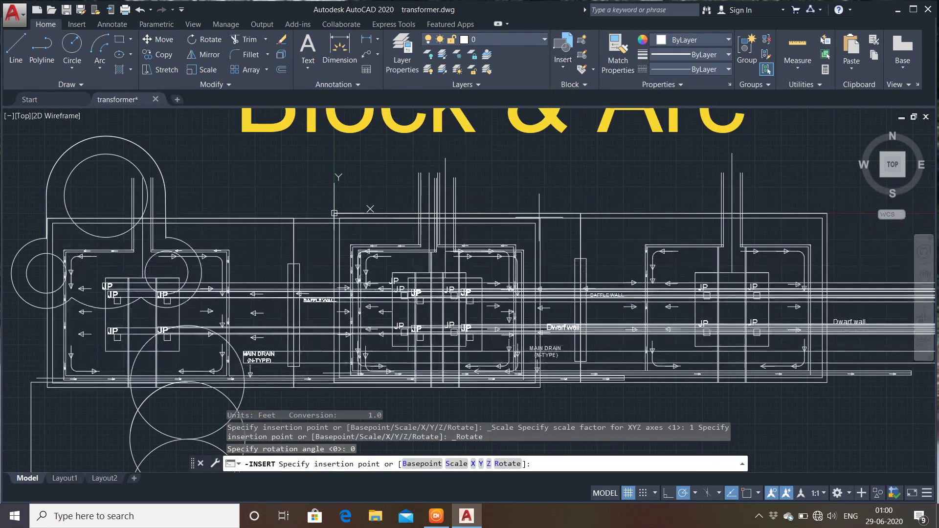
pyautogui.scroll(-4, 547, 213)
pyautogui.scroll(2, 470, 279)
pyautogui.scroll(-1, 470, 279)
pyautogui.scroll(-1, 470, 279)
pyautogui.click(504, 267)
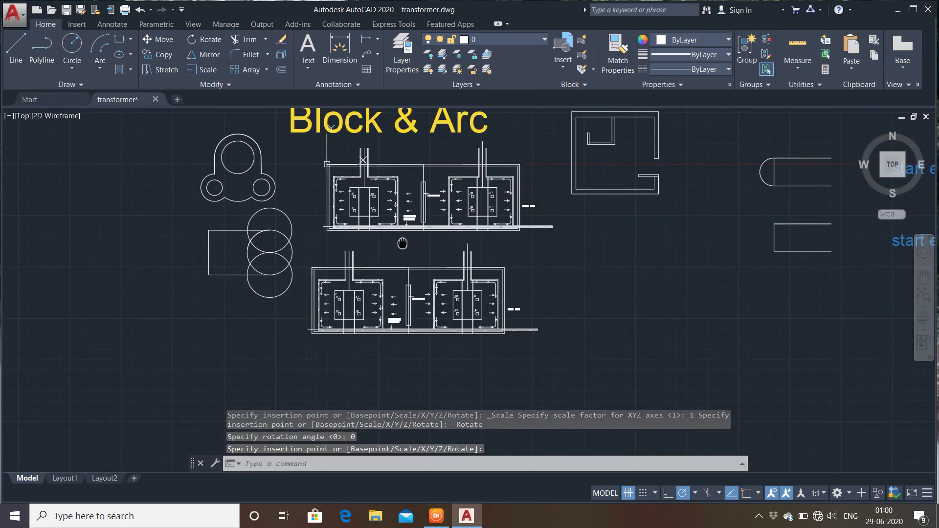
pyautogui.scroll(1, 400, 242)
pyautogui.scroll(3, 444, 245)
pyautogui.scroll(-3, 444, 245)
pyautogui.scroll(-1, 444, 245)
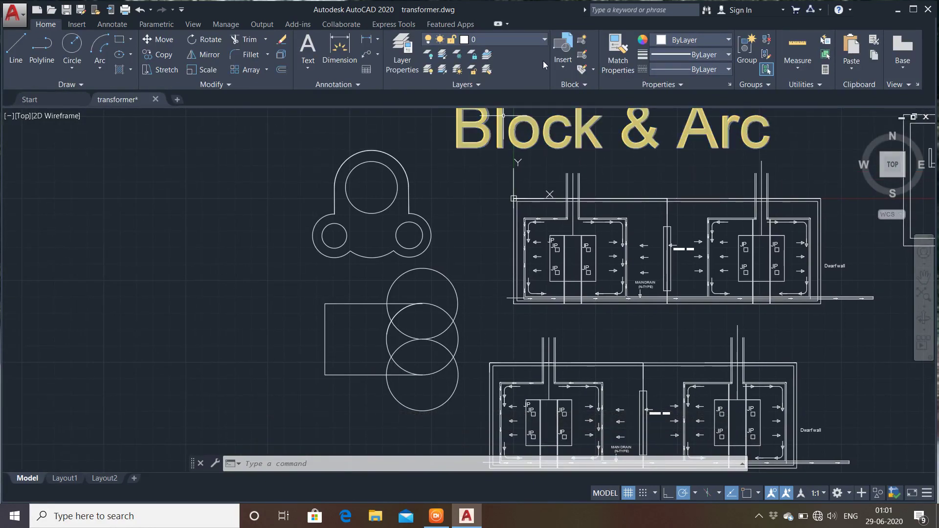
# Create block 'ab' from the 19 flange and circle objects, then turn on object snap (F3).
pyautogui.click(581, 44)
pyautogui.write('ab')
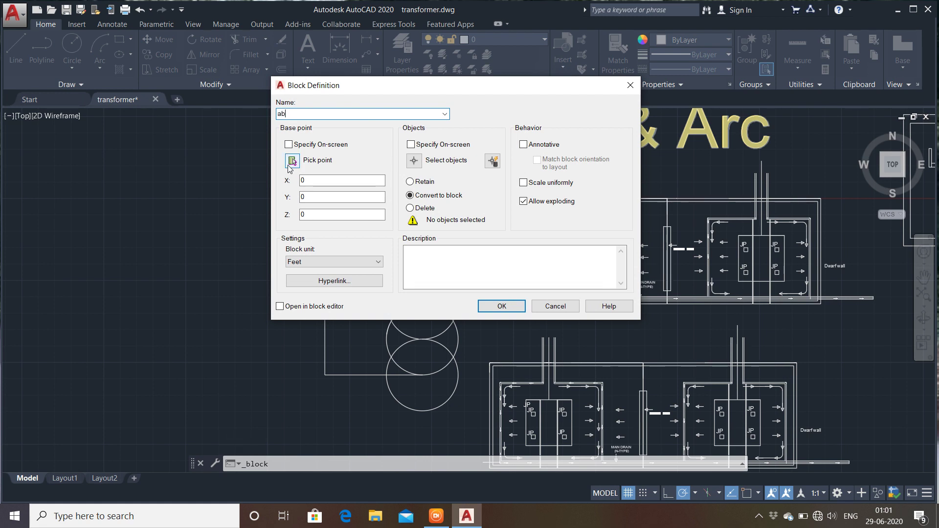
pyautogui.click(292, 161)
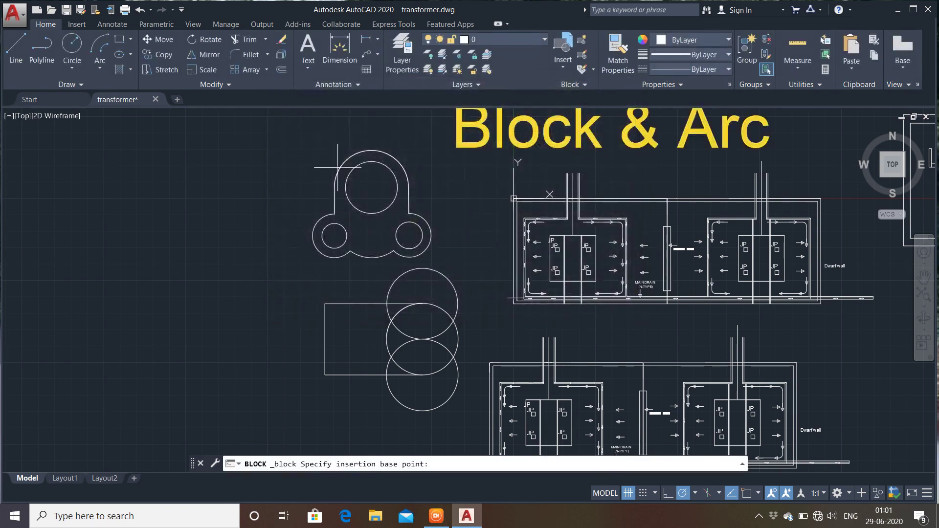
pyautogui.click(388, 166)
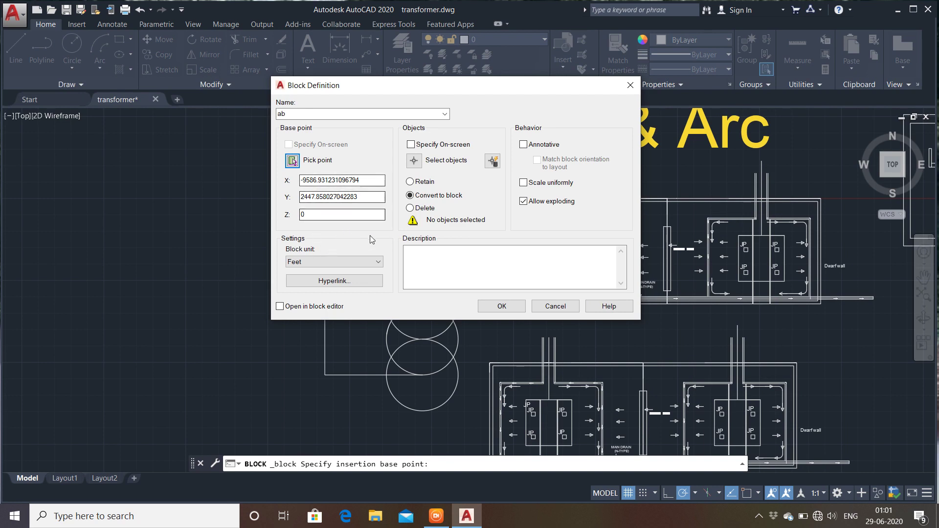
pyautogui.click(415, 161)
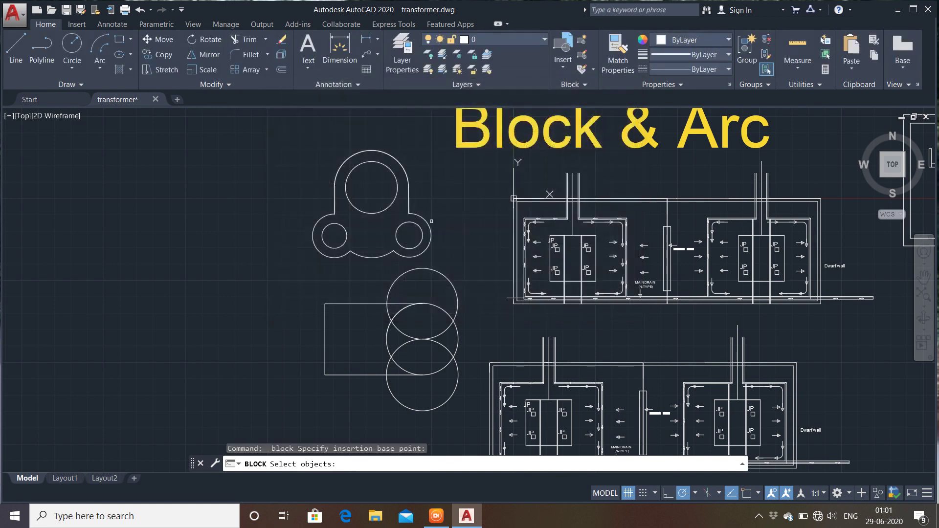
pyautogui.click(460, 194)
pyautogui.click(314, 381)
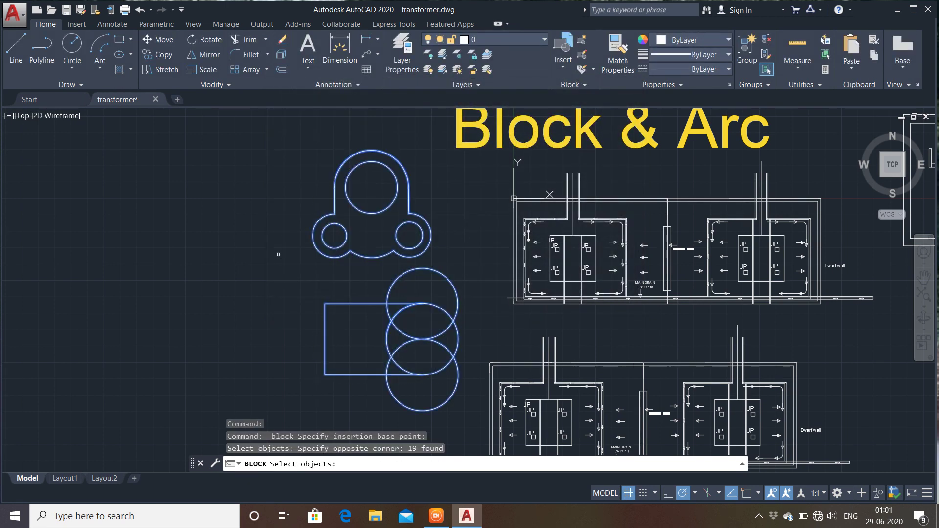
pyautogui.press('Return')
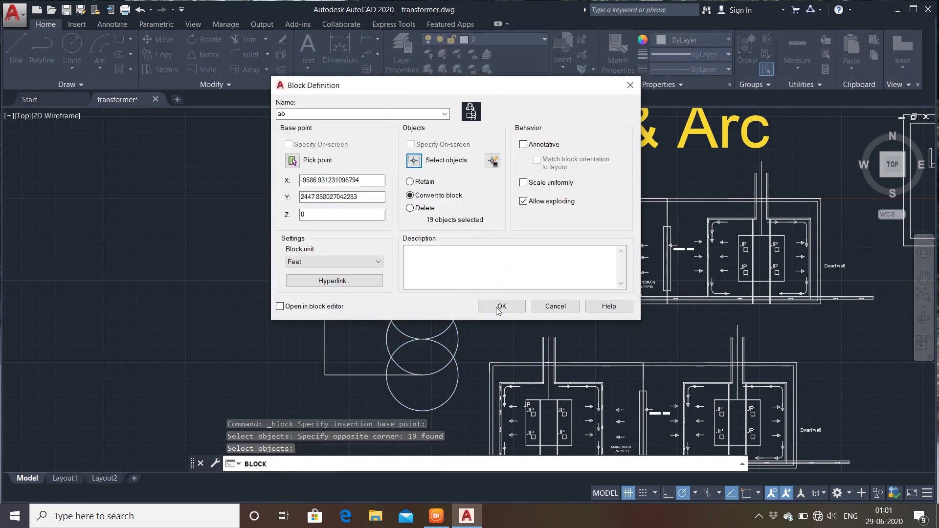
pyautogui.click(501, 306)
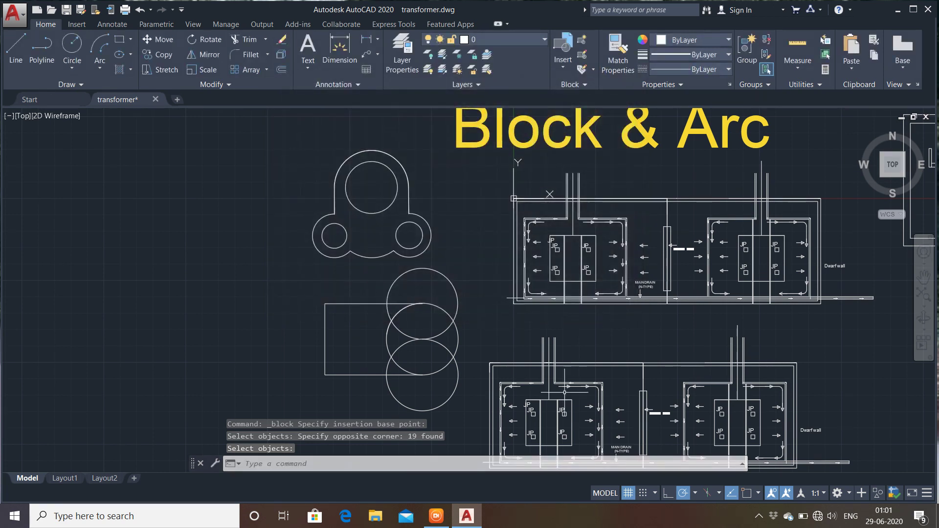
pyautogui.press('F3')
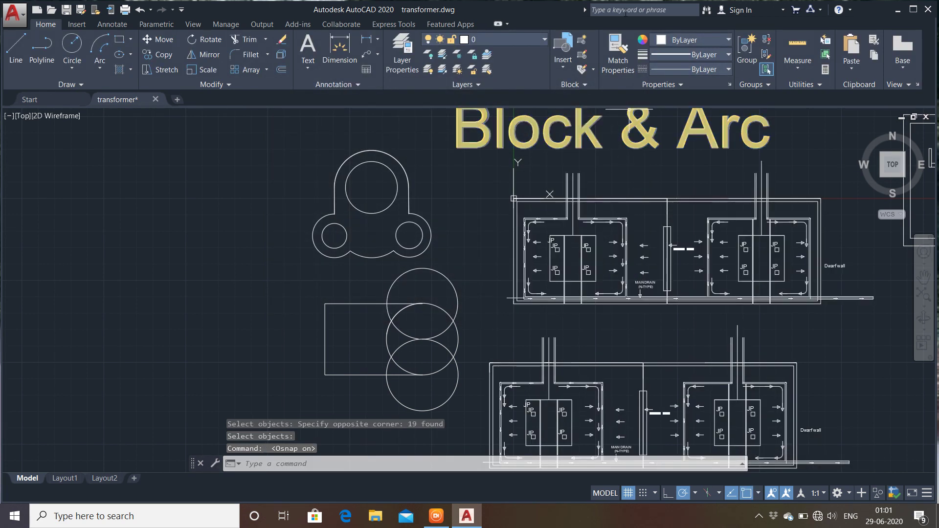
# Place copies of the ab block beside the original flange shapes.
pyautogui.click(563, 55)
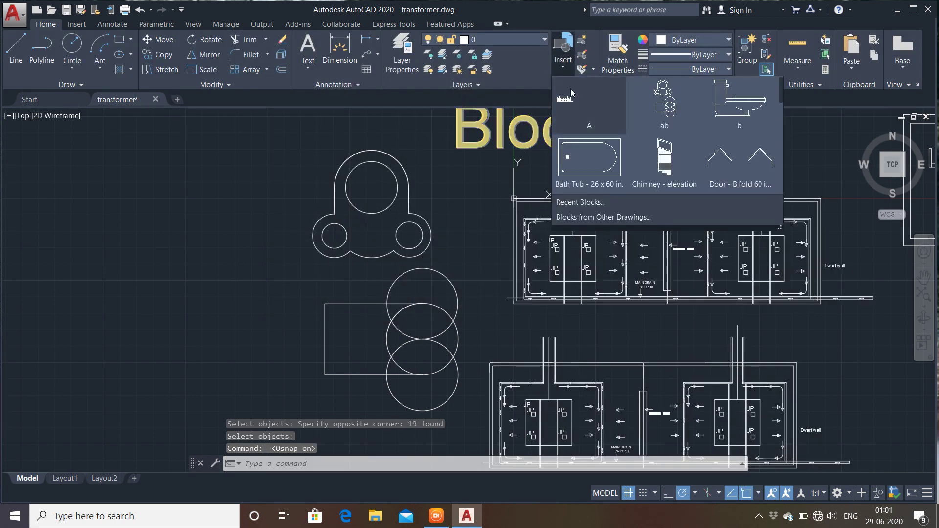
pyautogui.click(673, 114)
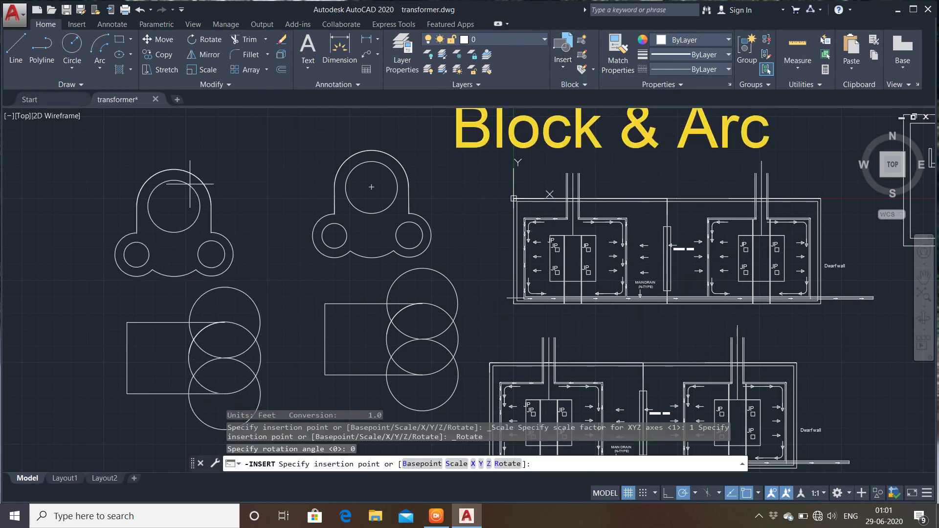
pyautogui.click(564, 55)
pyautogui.click(674, 116)
pyautogui.scroll(-4, 515, 198)
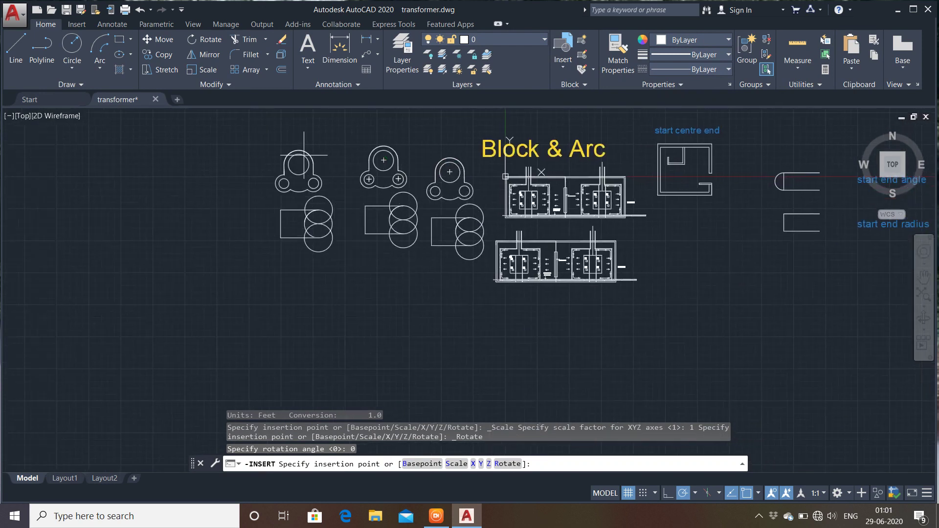
pyautogui.click(506, 176)
pyautogui.scroll(4, 500, 191)
pyautogui.scroll(-2, 493, 189)
pyautogui.moveTo(464, 203); pyautogui.dragTo(368, 266, button='middle')
pyautogui.scroll(2, 389, 220)
pyautogui.scroll(2, 393, 183)
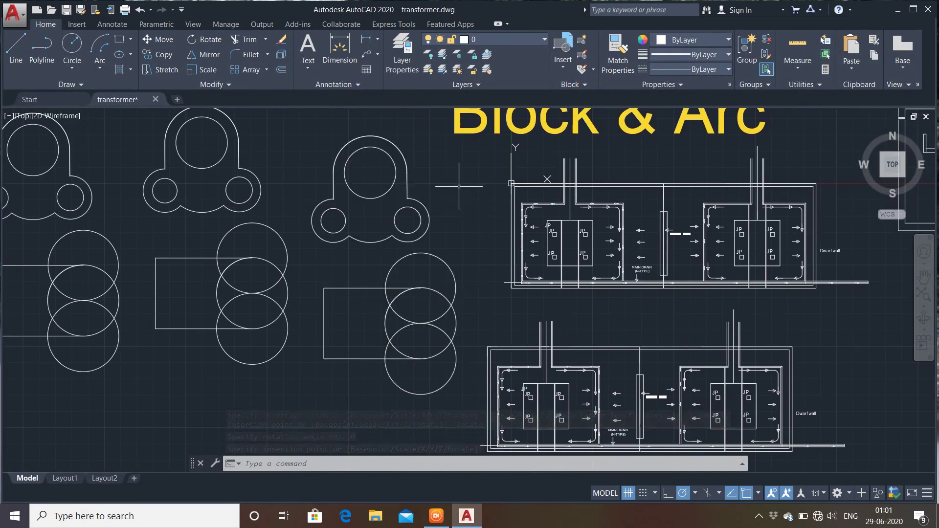
pyautogui.moveTo(461, 186); pyautogui.dragTo(249, 197, button='middle')
pyautogui.scroll(-2, 249, 197)
pyautogui.scroll(-1, 276, 149)
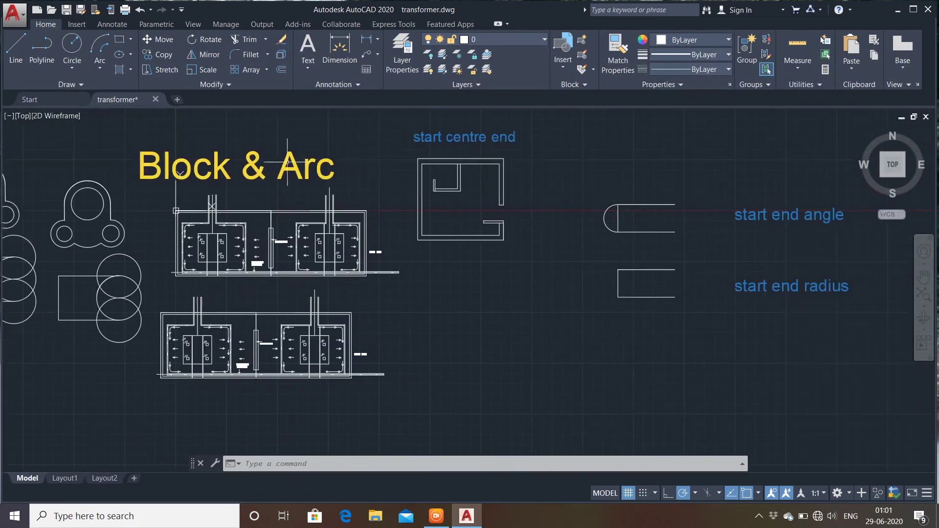
pyautogui.click(99, 70)
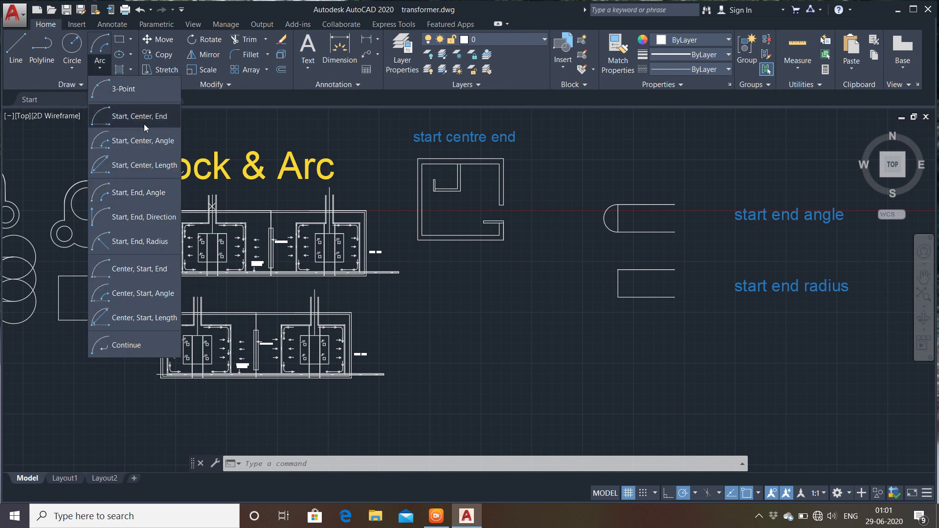
pyautogui.click(120, 88)
pyautogui.scroll(3, 513, 210)
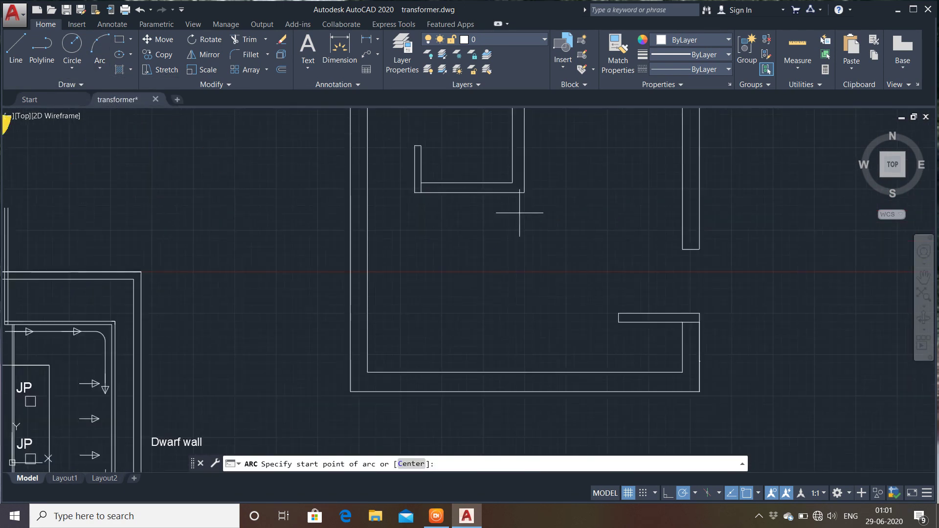
pyautogui.scroll(2, 499, 235)
pyautogui.scroll(2, 474, 267)
pyautogui.scroll(-1, 473, 230)
pyautogui.scroll(-1, 510, 210)
pyautogui.scroll(-2, 513, 210)
pyautogui.moveTo(513, 210); pyautogui.dragTo(517, 220, button='middle')
pyautogui.scroll(-1, 513, 221)
pyautogui.scroll(-2, 513, 273)
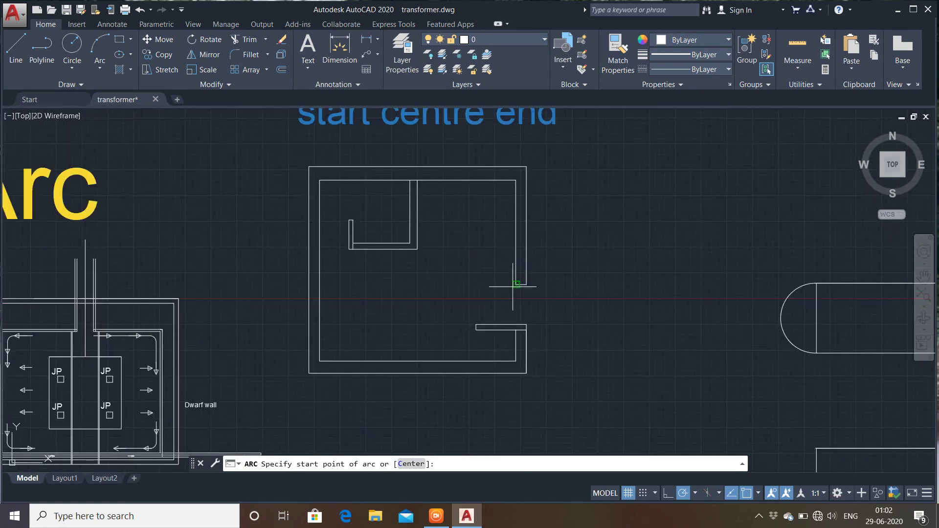
pyautogui.click(516, 284)
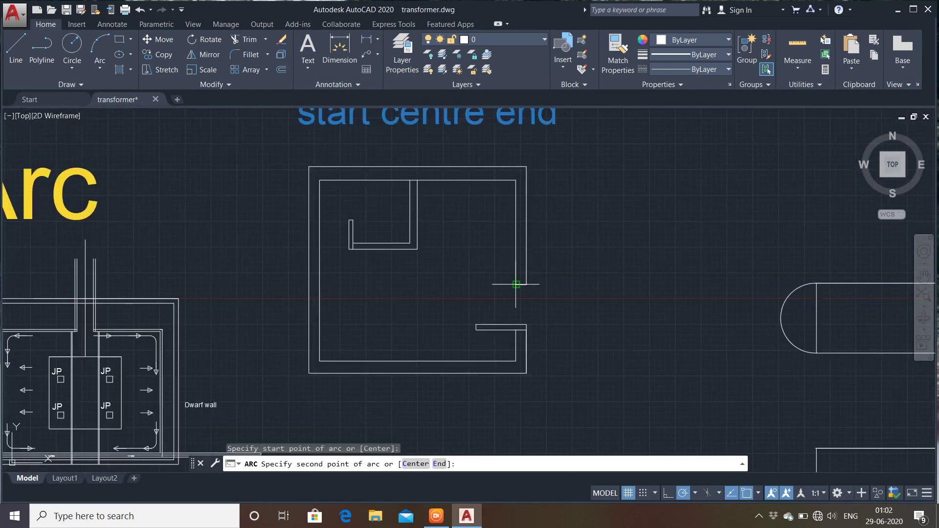
pyautogui.click(491, 301)
pyautogui.click(477, 325)
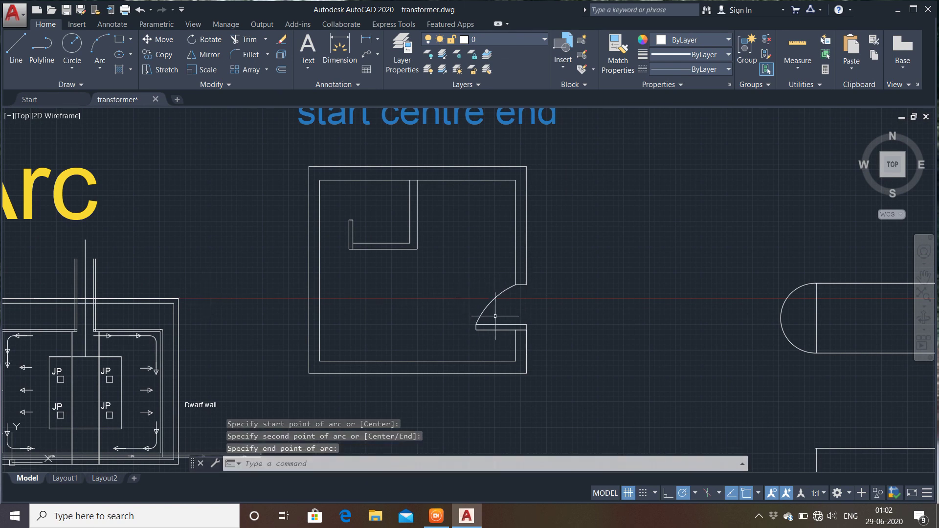
pyautogui.scroll(2, 446, 276)
pyautogui.scroll(1, 483, 293)
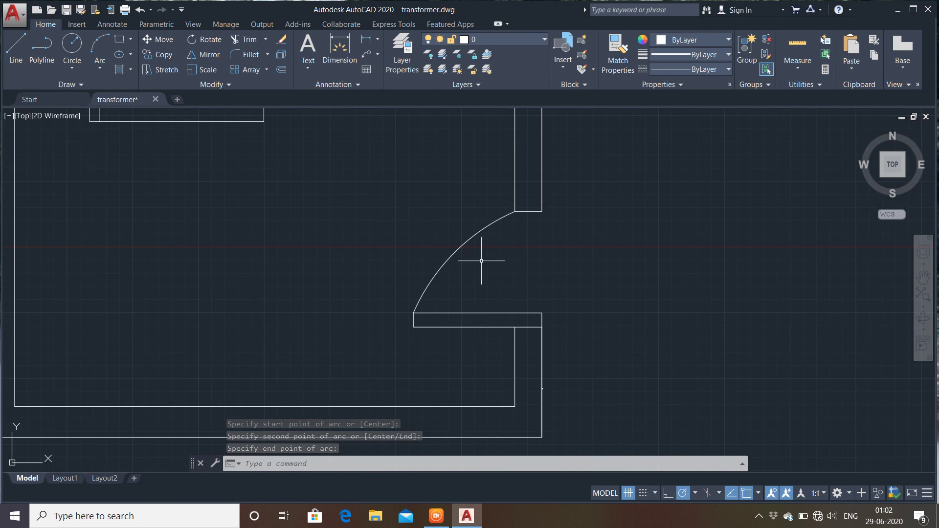
pyautogui.click(459, 249)
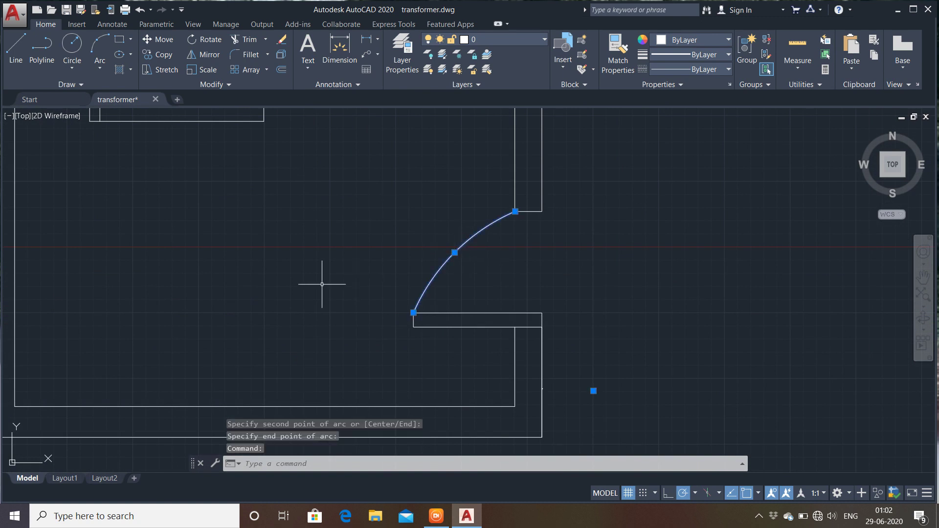
pyautogui.press('Delete')
pyautogui.click(103, 64)
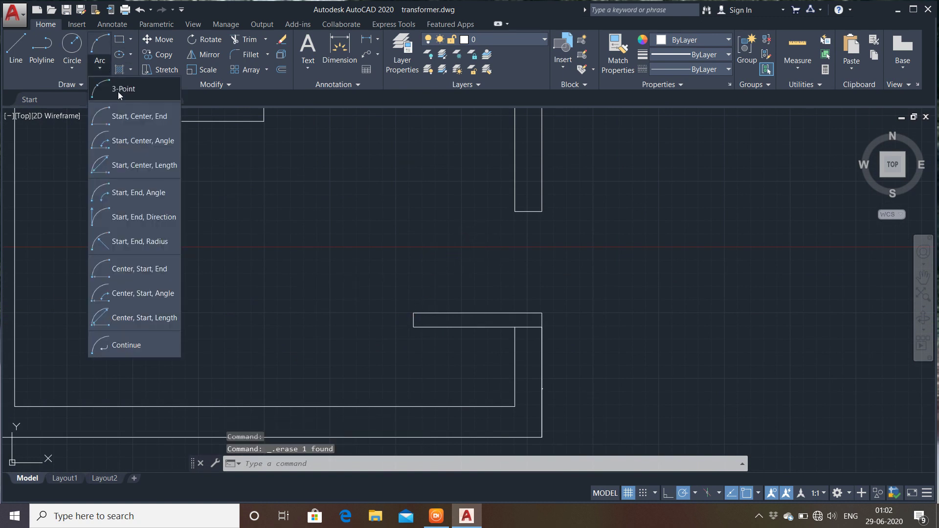
pyautogui.click(131, 119)
pyautogui.moveTo(317, 209); pyautogui.dragTo(309, 289, button='middle')
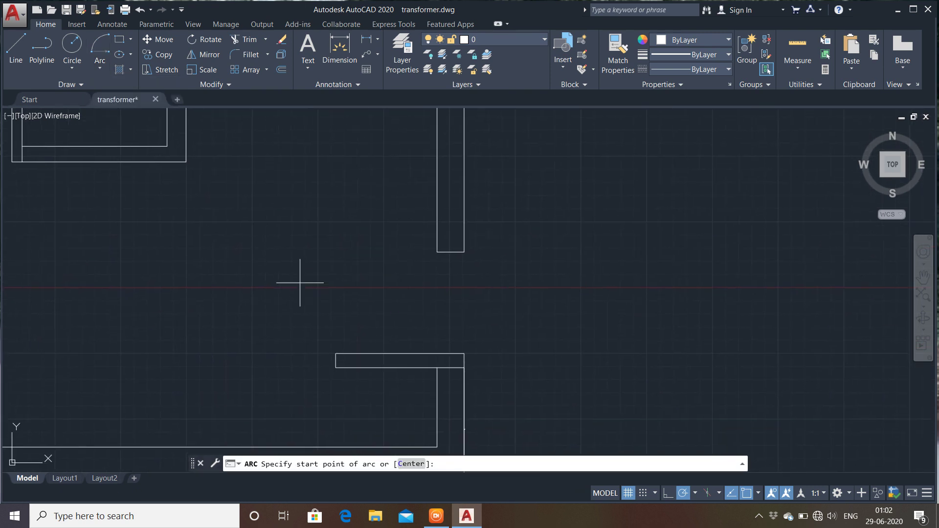
pyautogui.click(437, 252)
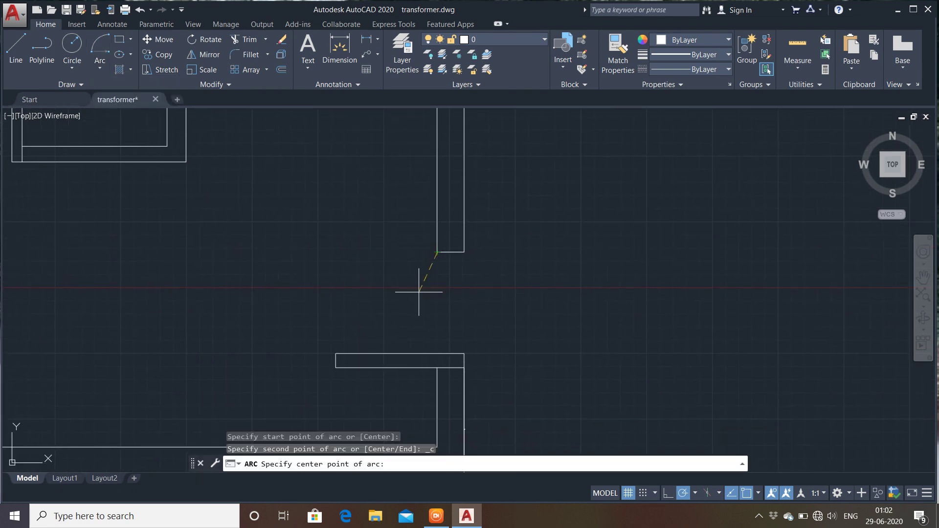
pyautogui.click(437, 354)
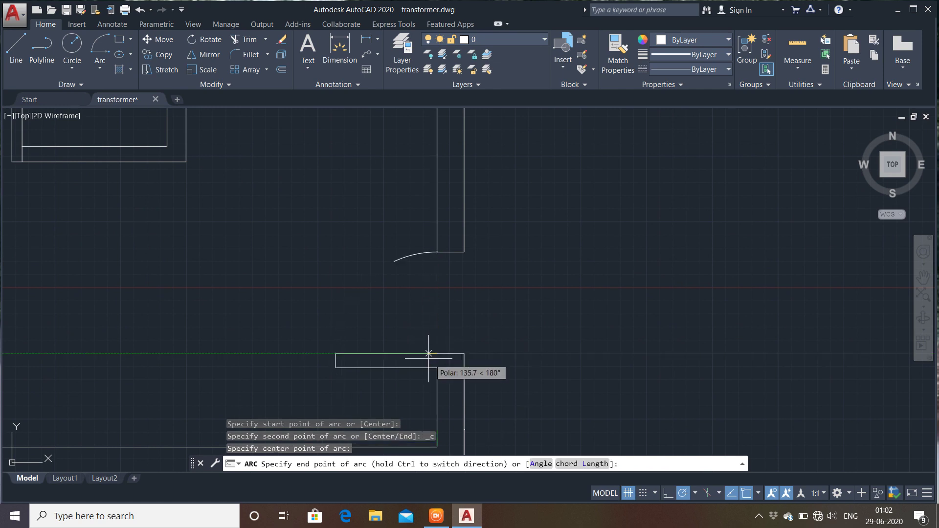
pyautogui.click(336, 354)
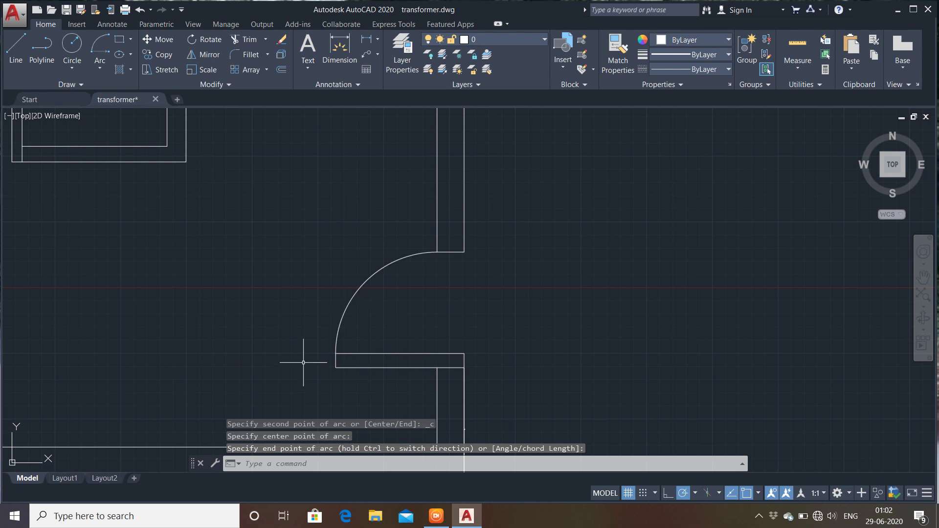
pyautogui.click(378, 288)
pyautogui.click(296, 312)
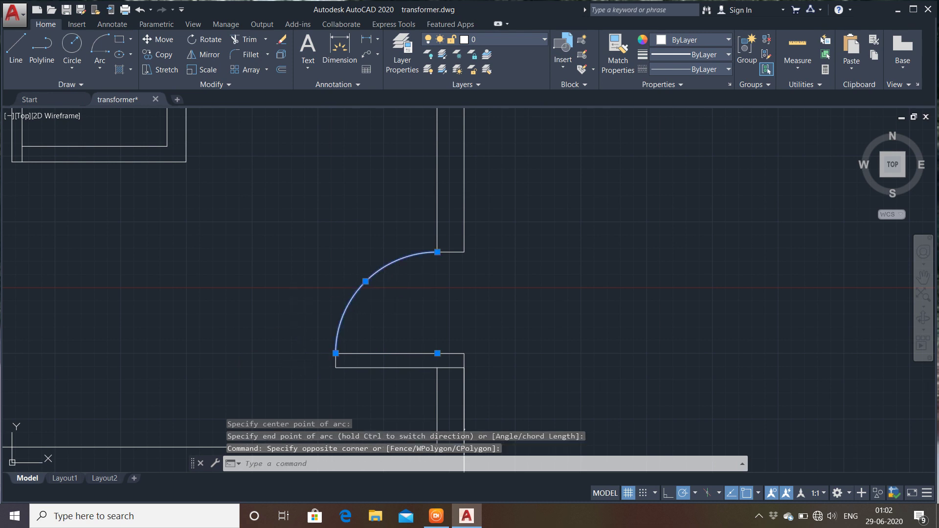
pyautogui.press('Delete')
pyautogui.scroll(-2, 464, 289)
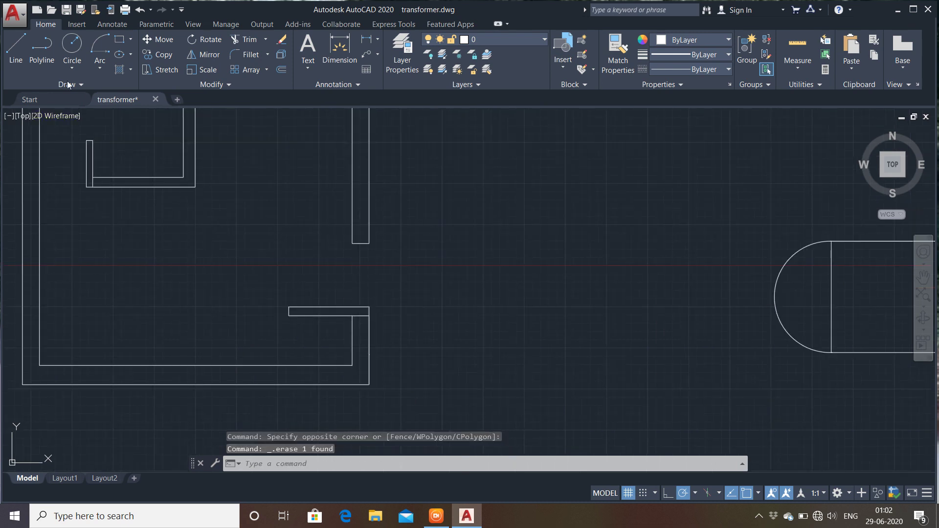
# Draw a 90° Start, Center, Angle arc from the upper wall end around the lower corner.
pyautogui.click(100, 68)
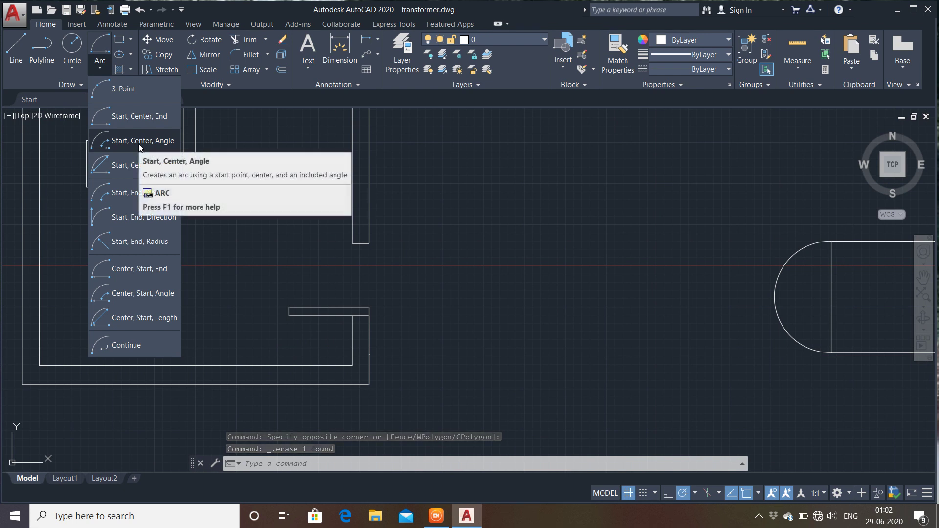
pyautogui.click(139, 143)
pyautogui.scroll(-2, 421, 264)
pyautogui.moveTo(421, 264); pyautogui.dragTo(294, 258, button='middle')
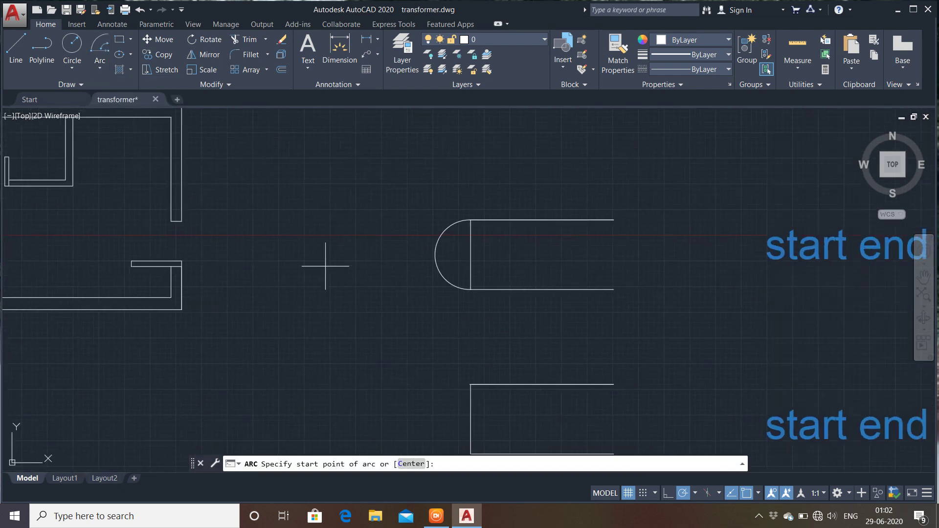
pyautogui.scroll(-2, 388, 287)
pyautogui.scroll(4, 319, 272)
pyautogui.scroll(2, 353, 279)
pyautogui.scroll(2, 421, 258)
pyautogui.scroll(1, 415, 235)
pyautogui.click(406, 215)
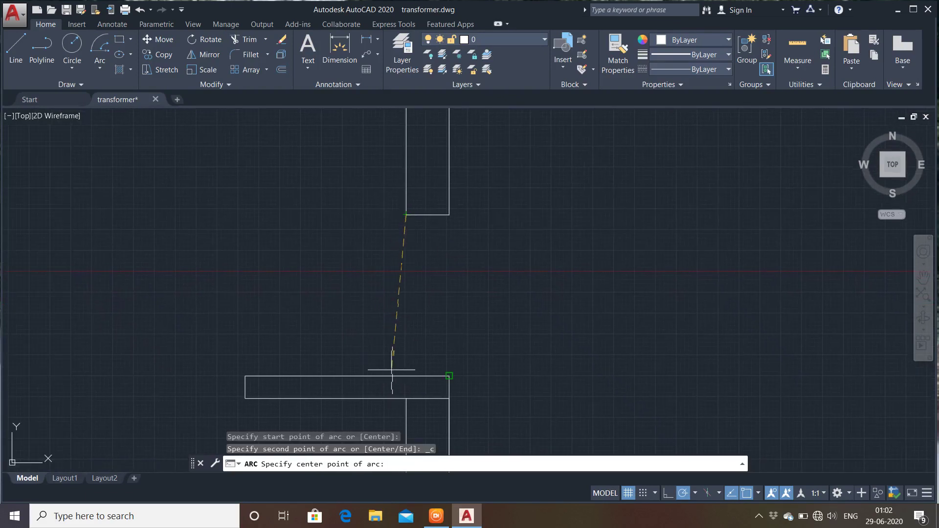
pyautogui.click(406, 377)
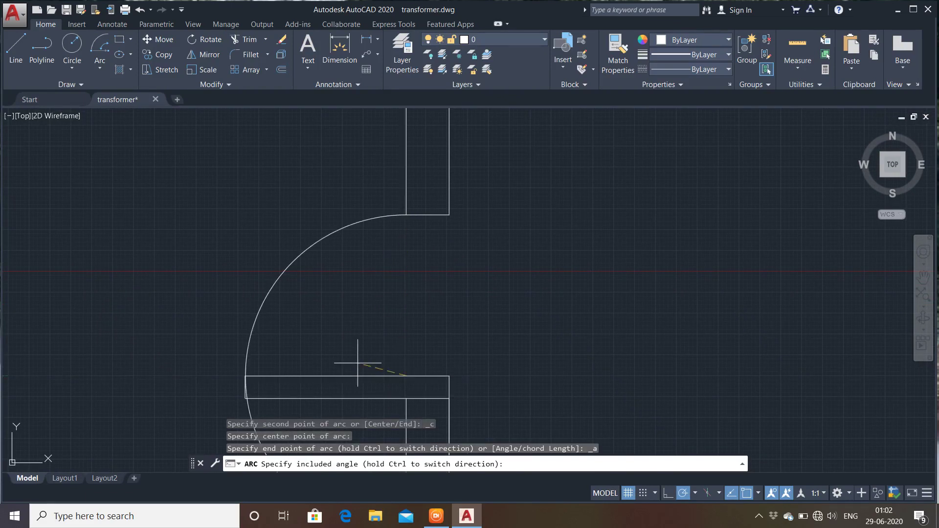
pyautogui.scroll(-3, 351, 331)
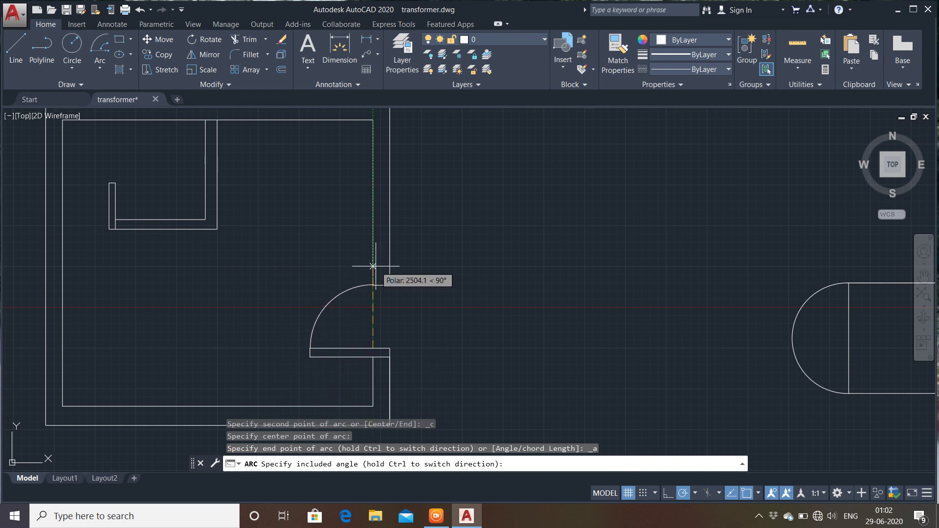
pyautogui.write('90')
pyautogui.press('Return')
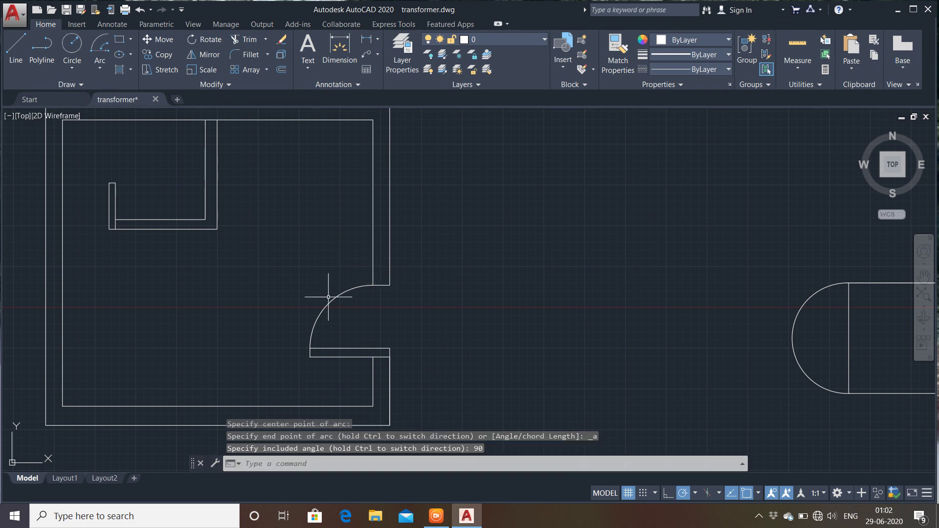
pyautogui.click(328, 274)
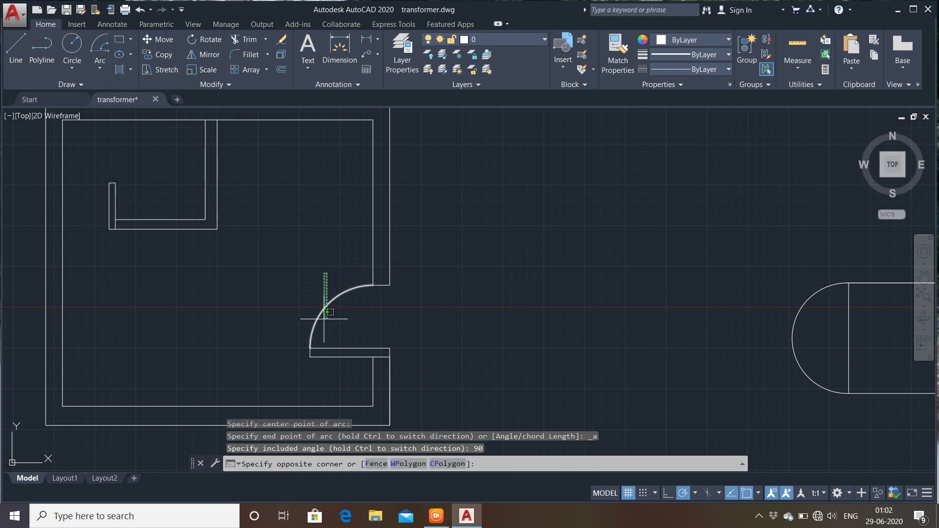
# Erase the previous trial door-swing arc.
pyautogui.click(313, 326)
pyautogui.rightClick(314, 326)
pyautogui.click(346, 382)
pyautogui.scroll(-3, 352, 294)
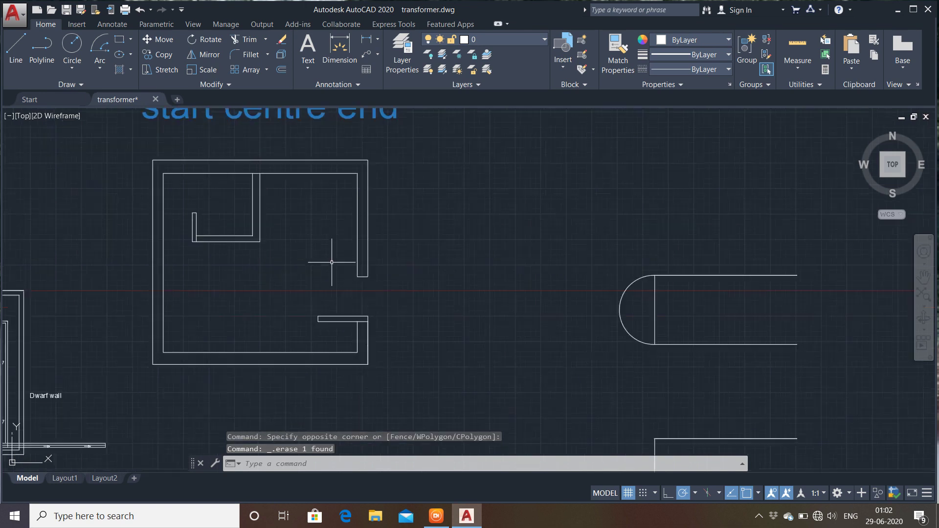
pyautogui.scroll(1, 433, 294)
pyautogui.scroll(2, 437, 290)
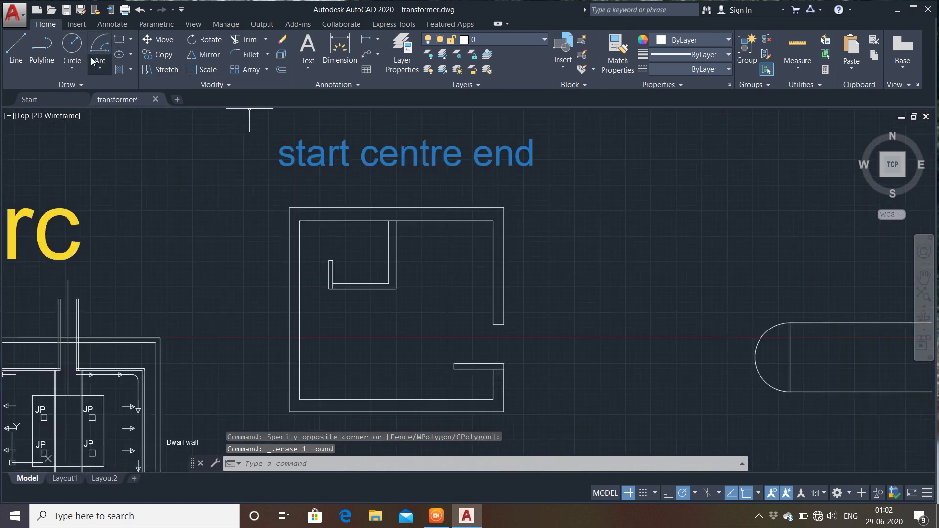
# Draw a Start, Center, Length arc from the upper wall end, centred on the lower corner.
pyautogui.click(100, 44)
pyautogui.click(102, 64)
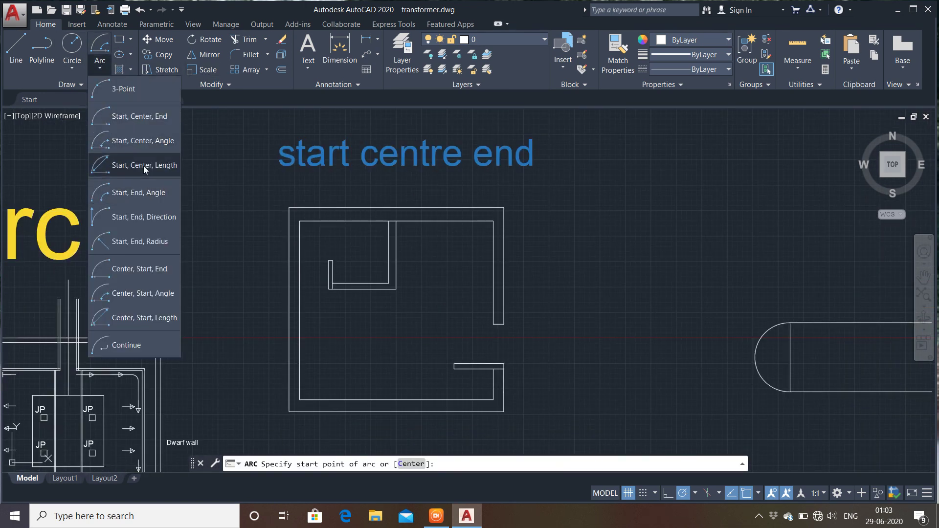
pyautogui.click(127, 169)
pyautogui.scroll(4, 514, 345)
pyautogui.moveTo(492, 345); pyautogui.dragTo(481, 244, button='middle')
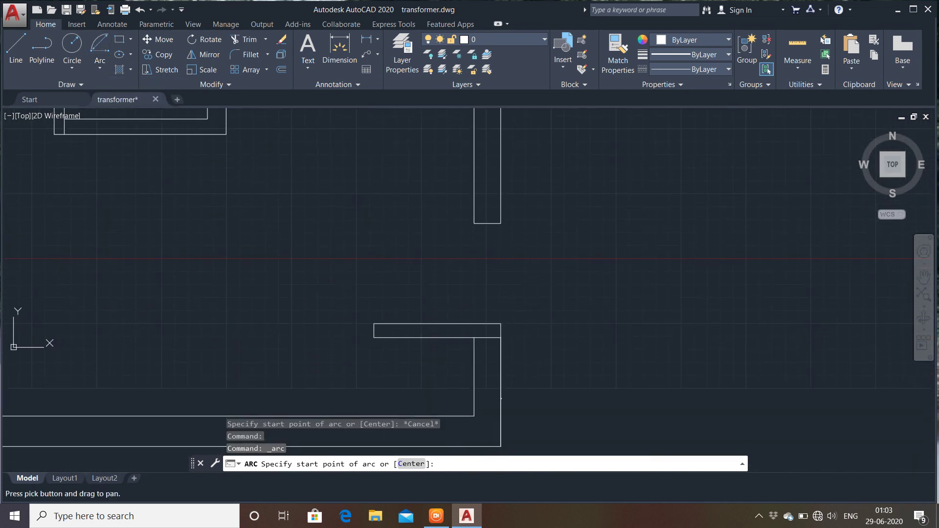
pyautogui.click(475, 223)
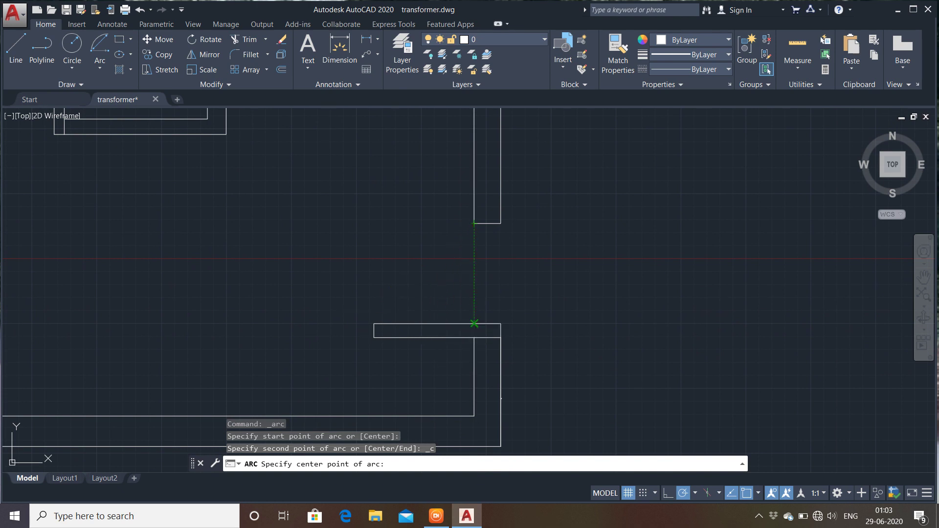
pyautogui.click(473, 324)
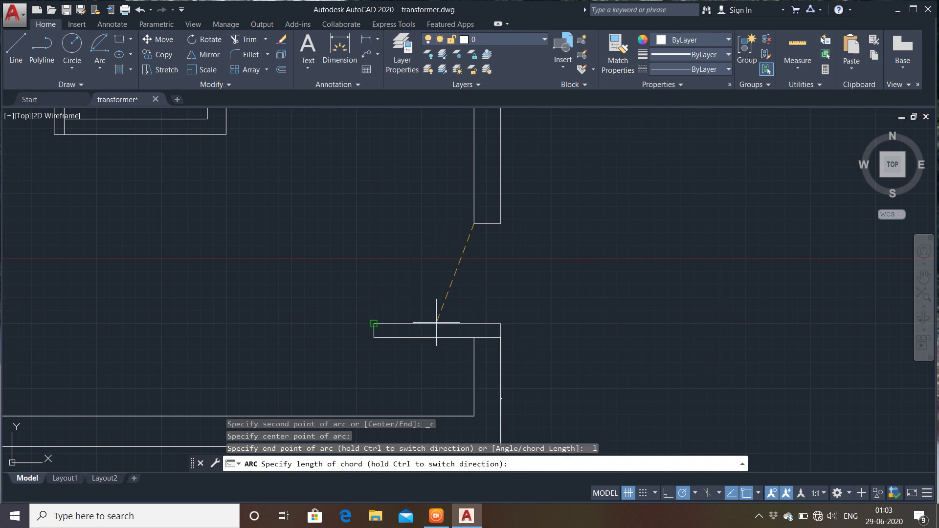
pyautogui.click(373, 324)
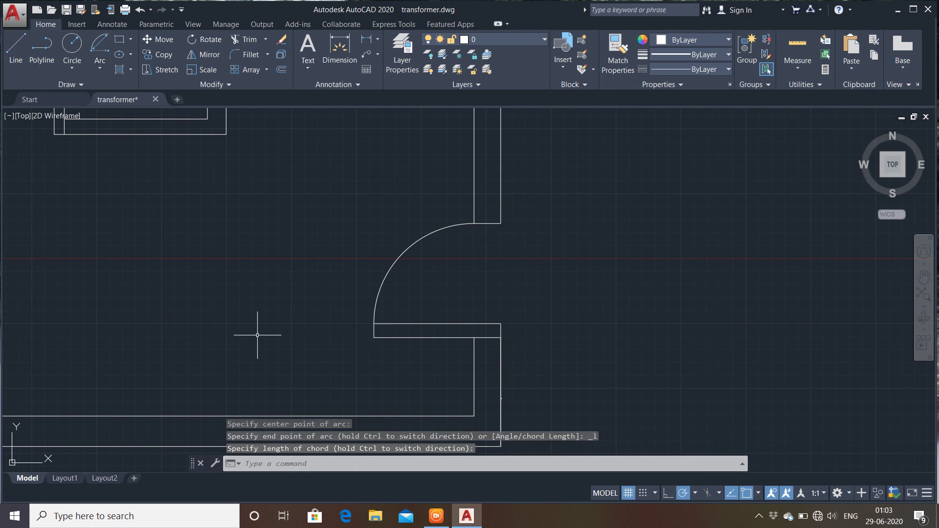
pyautogui.click(443, 262)
pyautogui.click(265, 290)
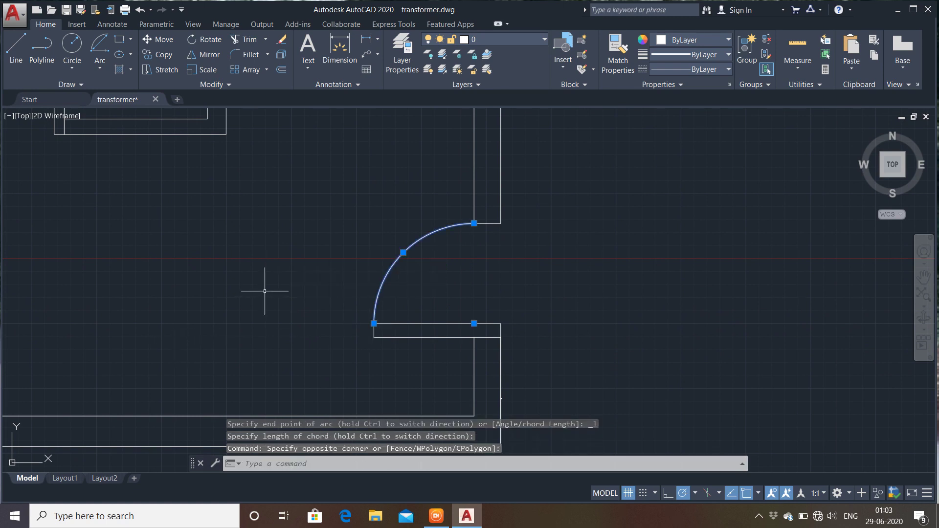
pyautogui.press('Escape')
pyautogui.scroll(-3, 489, 234)
pyautogui.scroll(-3, 490, 235)
pyautogui.scroll(-1, 310, 177)
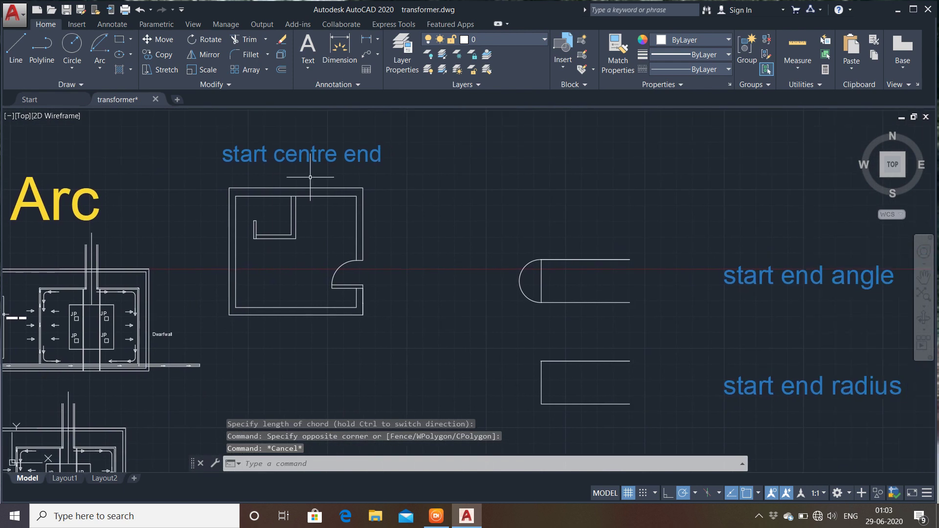
# Draw a Start, End, Angle arc joining the shape's upper and lower line ends.
pyautogui.click(100, 68)
pyautogui.click(102, 68)
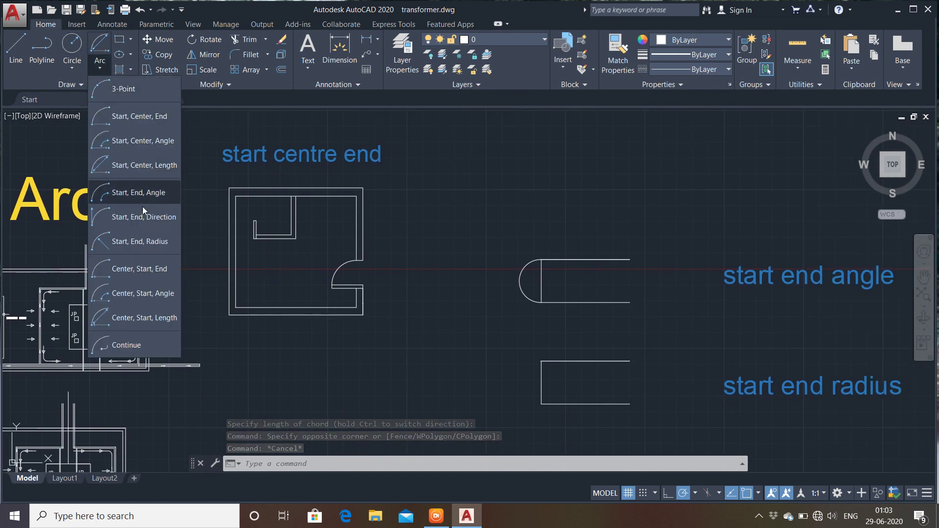
pyautogui.click(140, 193)
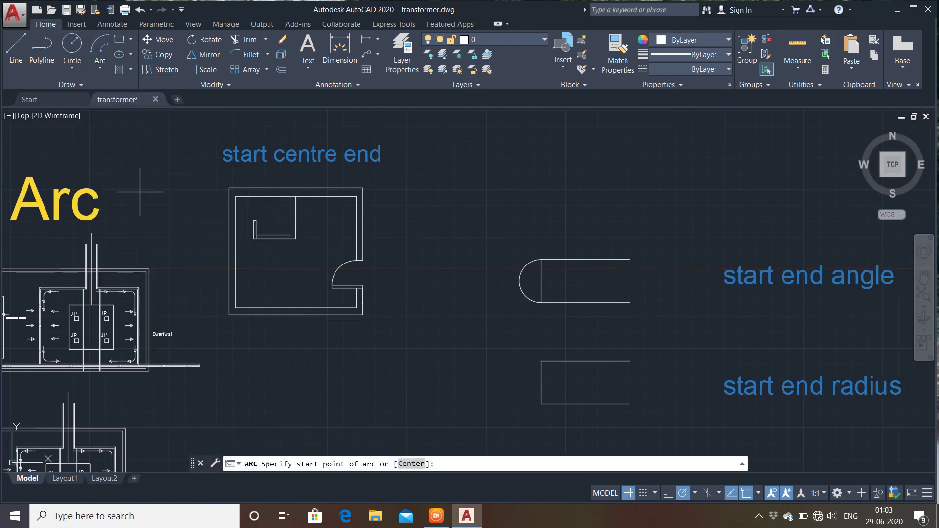
pyautogui.click(630, 260)
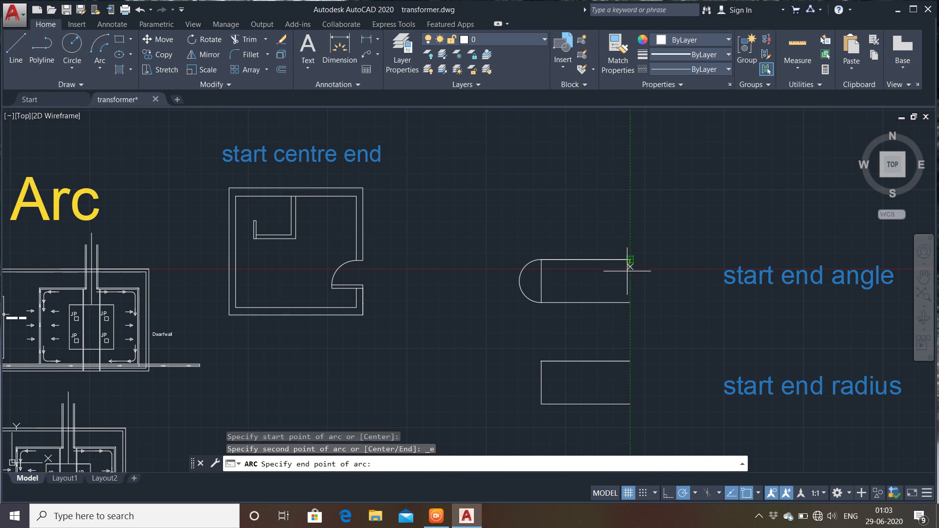
pyautogui.click(630, 301)
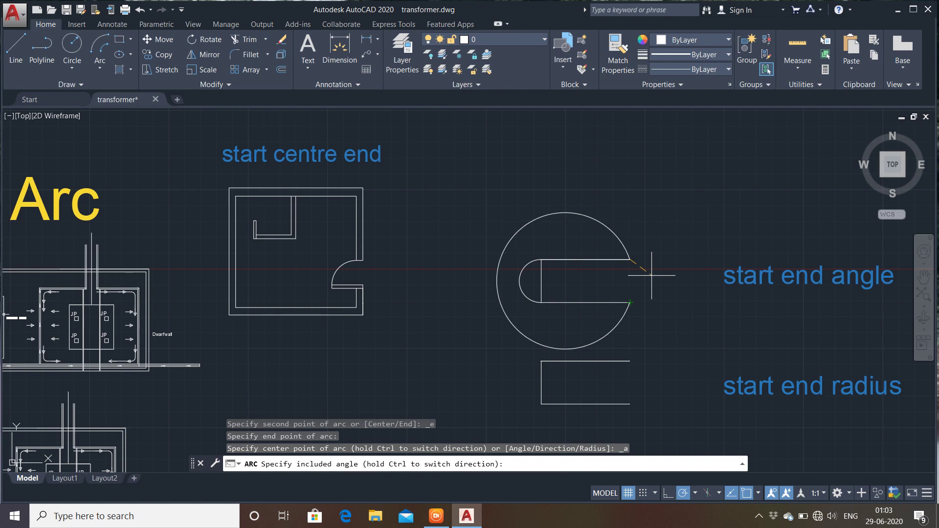
pyautogui.press('Escape')
# Draw the handle's upper lines: left from the C-shape's centre, up, then across to the arc.
pyautogui.moveTo(399, 218); pyautogui.dragTo(420, 194, button='middle')
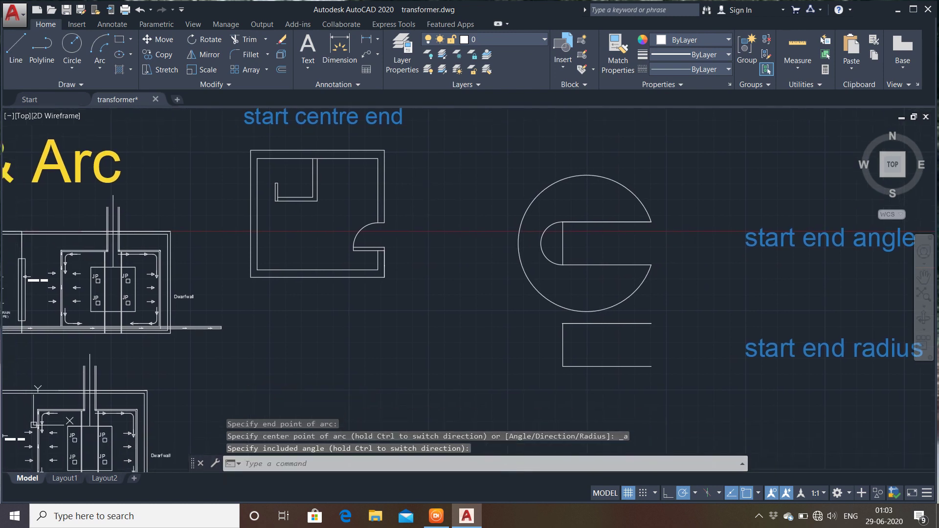
pyautogui.click(15, 44)
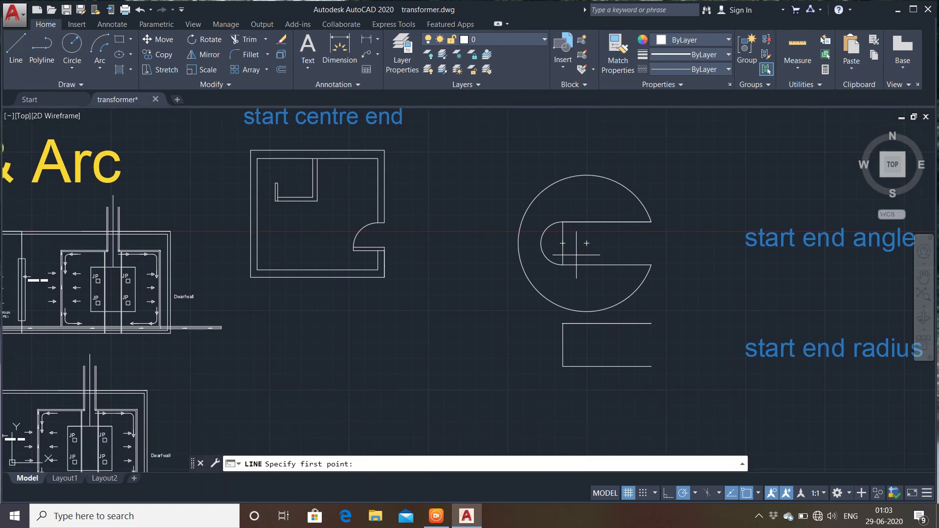
pyautogui.click(586, 243)
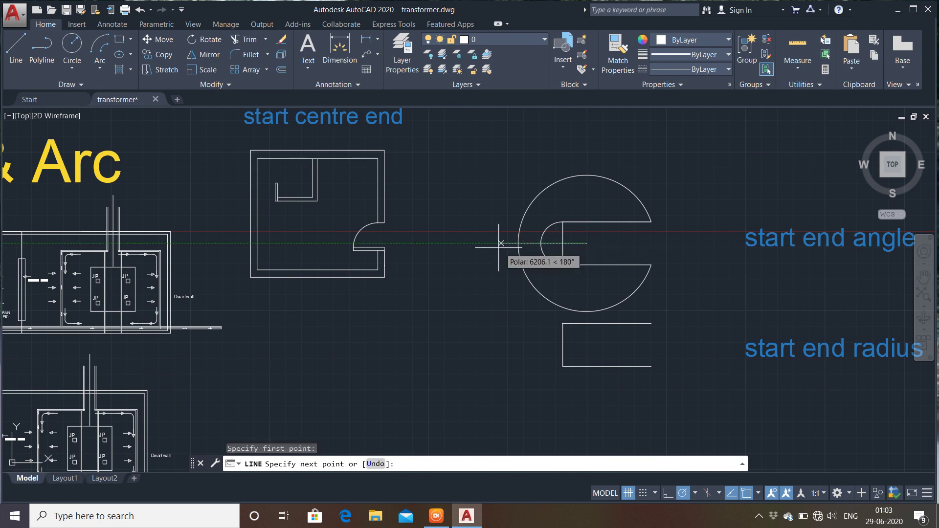
pyautogui.click(465, 244)
pyautogui.click(465, 211)
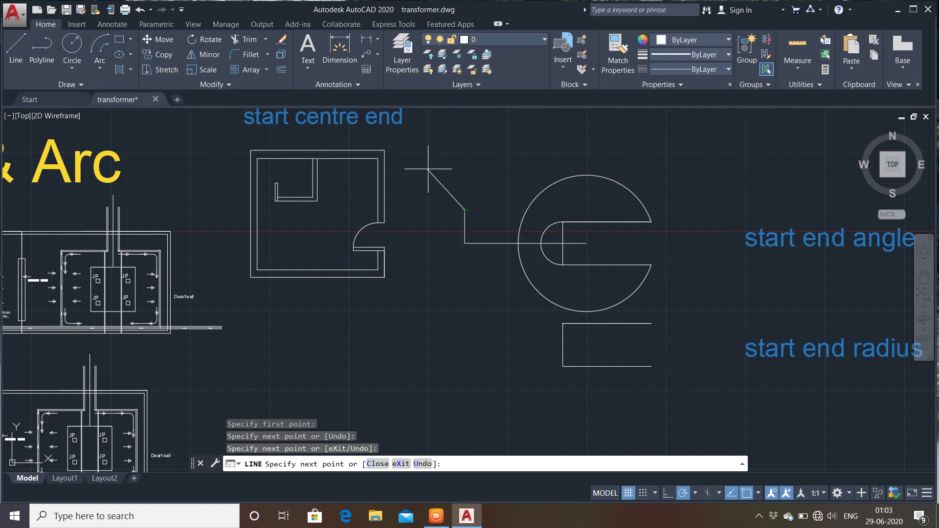
pyautogui.click(526, 211)
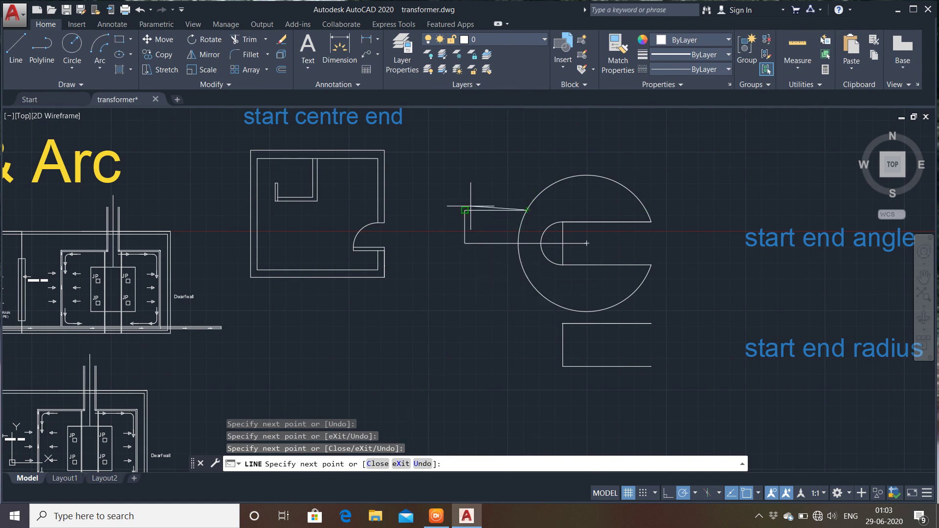
pyautogui.press('Escape')
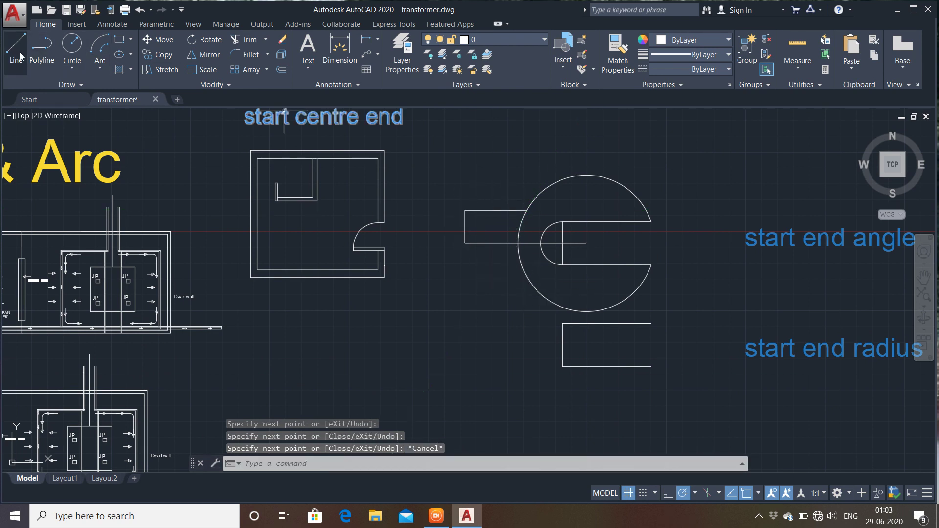
# Draw the handle's lower lines: down from the centre line's left end, then across to the arc.
pyautogui.click(16, 50)
pyautogui.click(465, 243)
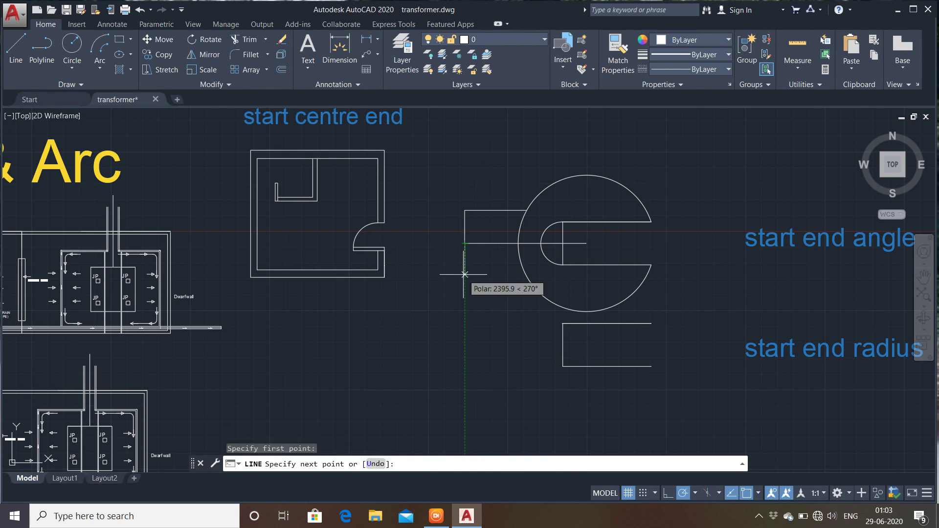
pyautogui.click(465, 276)
pyautogui.click(525, 276)
pyautogui.press('Escape')
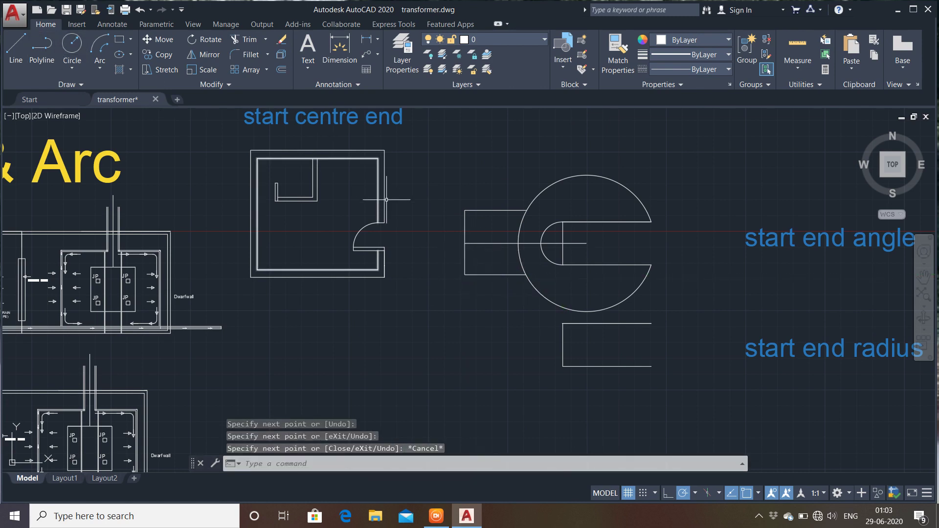
# Close the rectangle's right end with a Start, End, Direction arc at 40°.
pyautogui.click(100, 68)
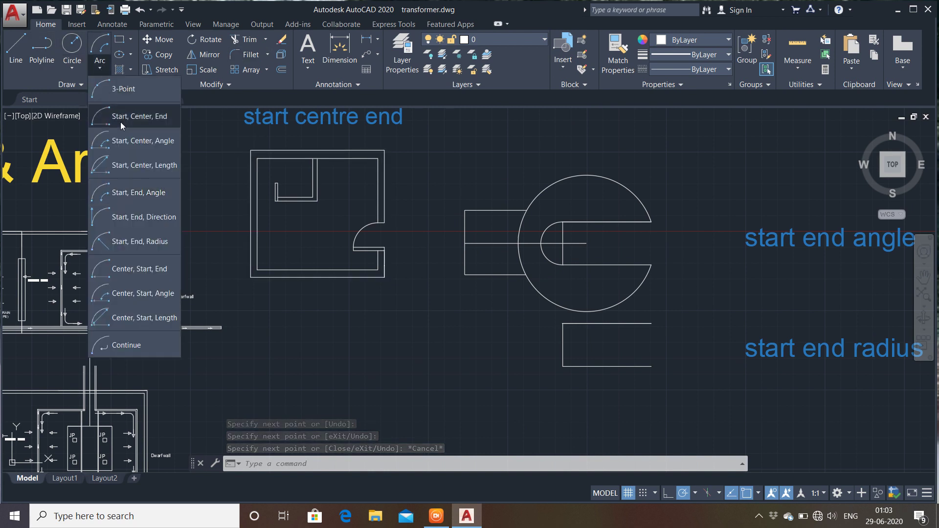
pyautogui.click(141, 226)
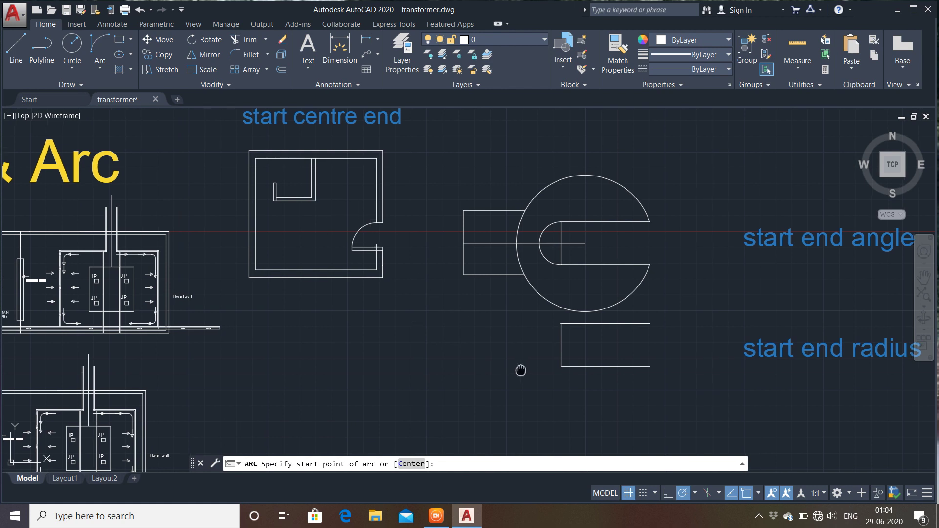
pyautogui.moveTo(510, 367); pyautogui.dragTo(468, 262, button='middle')
pyautogui.scroll(2, 467, 261)
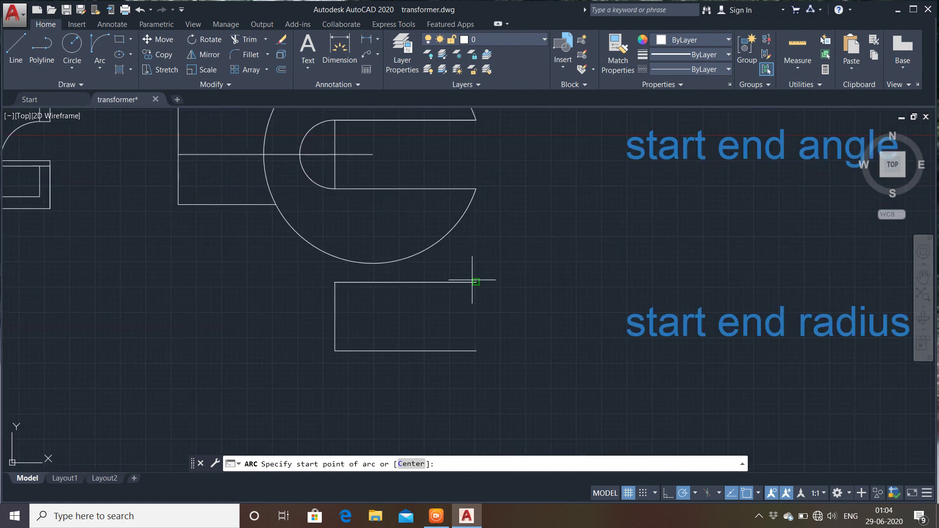
pyautogui.click(476, 282)
pyautogui.click(477, 350)
pyautogui.write("40'")
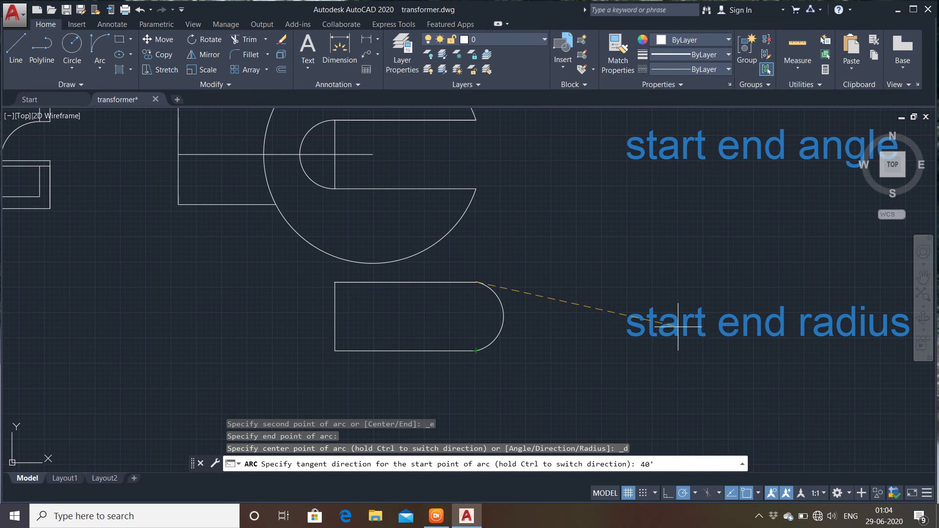
pyautogui.press('Return')
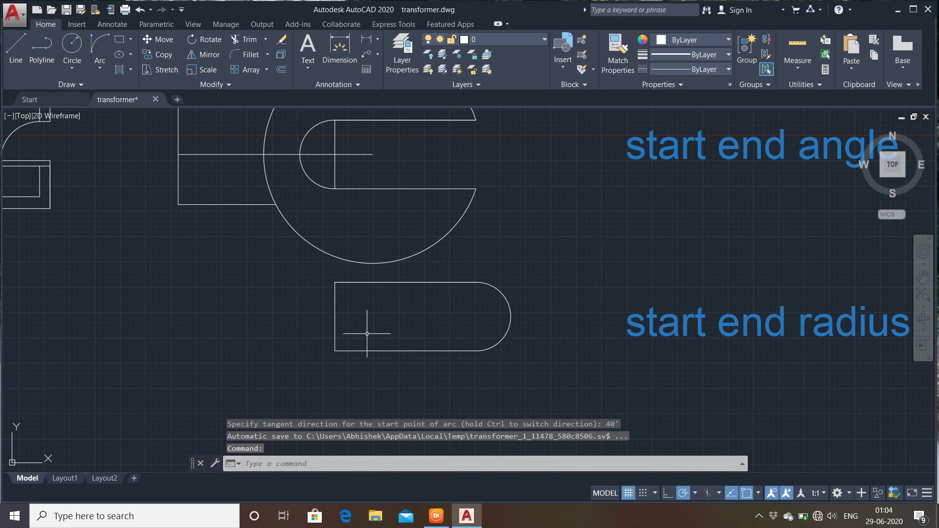
pyautogui.scroll(3, 505, 302)
pyautogui.scroll(-4, 472, 330)
# Round the rectangle's left end with a Start, End, Radius arc between its left corners.
pyautogui.moveTo(472, 325); pyautogui.dragTo(478, 292, button='middle')
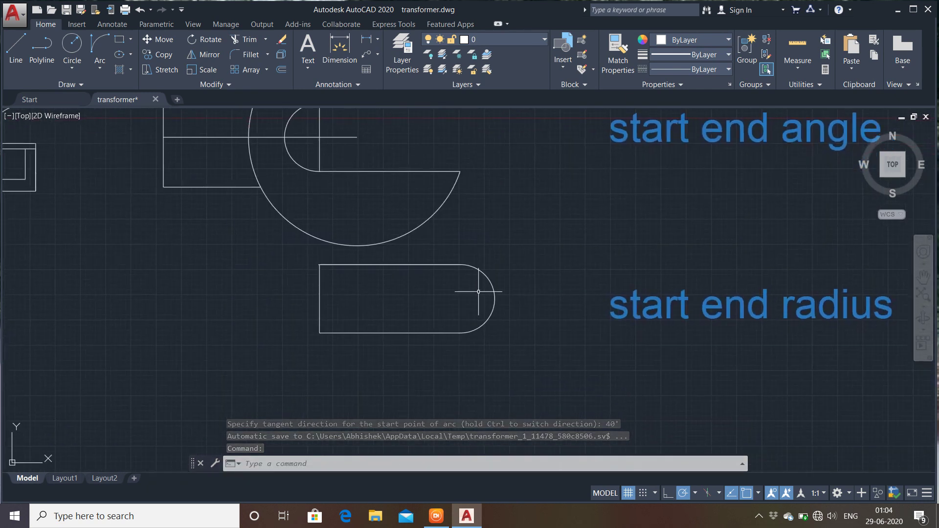
pyautogui.click(99, 68)
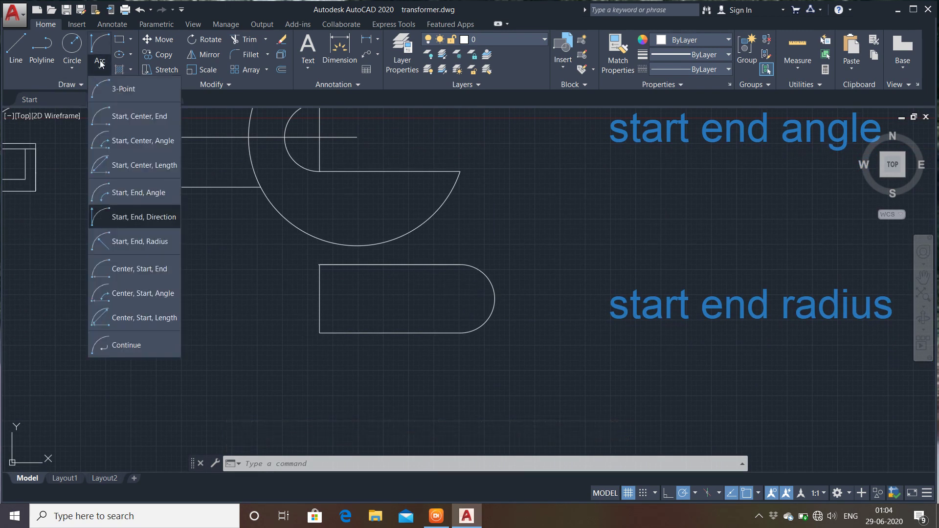
pyautogui.click(143, 242)
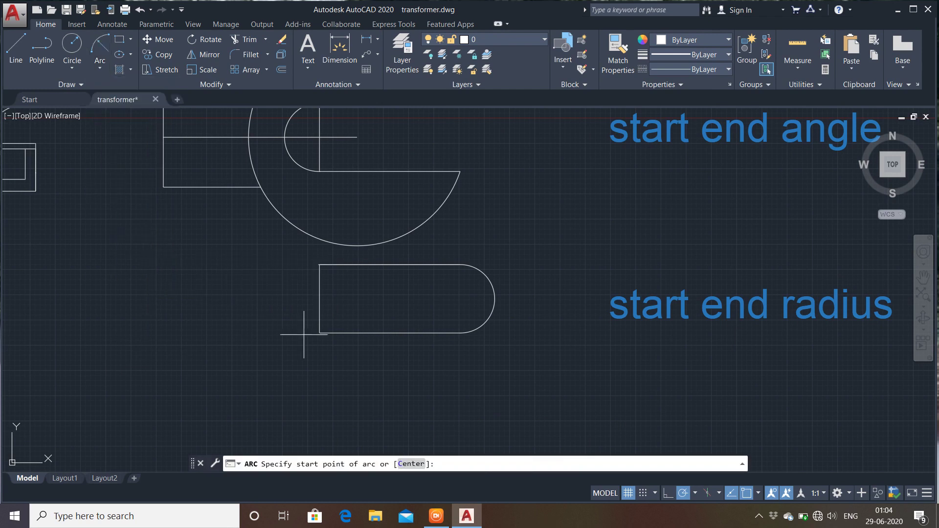
pyautogui.scroll(4, 331, 280)
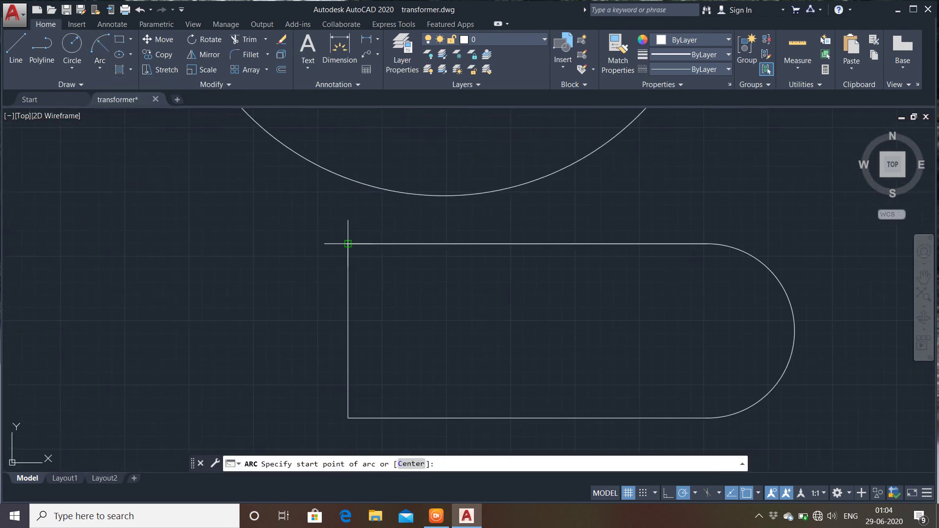
pyautogui.click(348, 245)
pyautogui.click(348, 419)
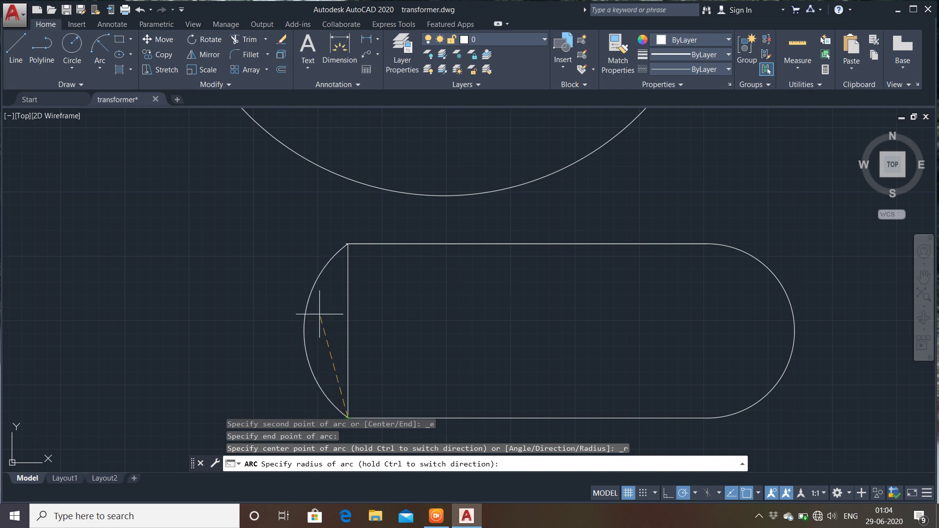
pyautogui.scroll(-6, 297, 323)
pyautogui.moveTo(311, 215); pyautogui.dragTo(312, 145, button='middle')
pyautogui.scroll(4, 302, 250)
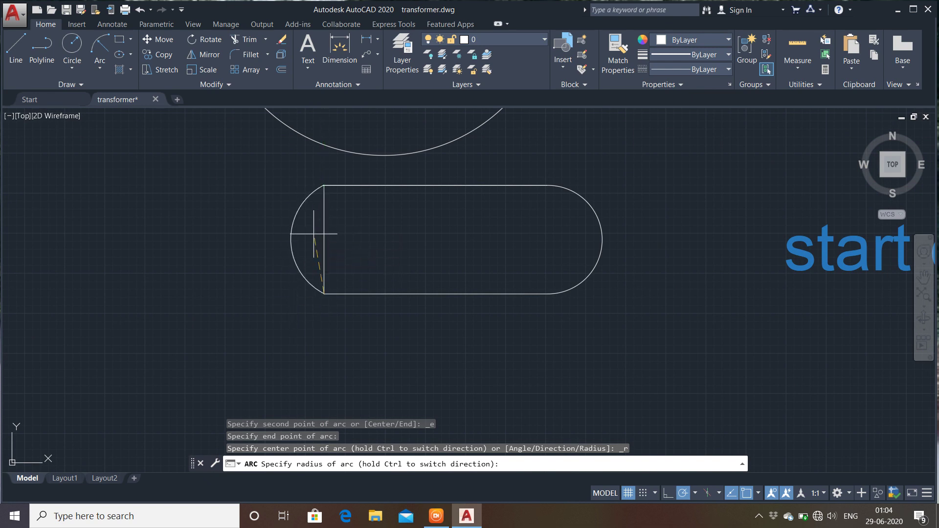
pyautogui.click(315, 235)
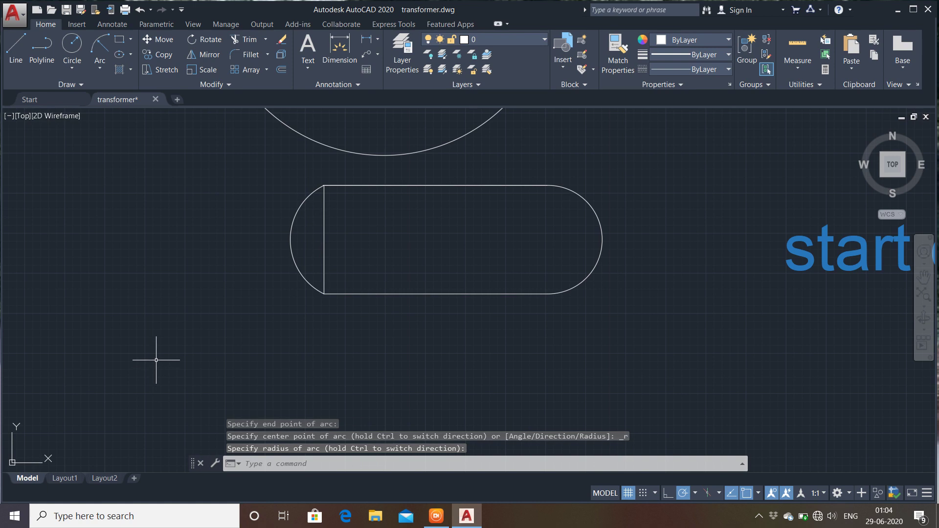
pyautogui.click(100, 68)
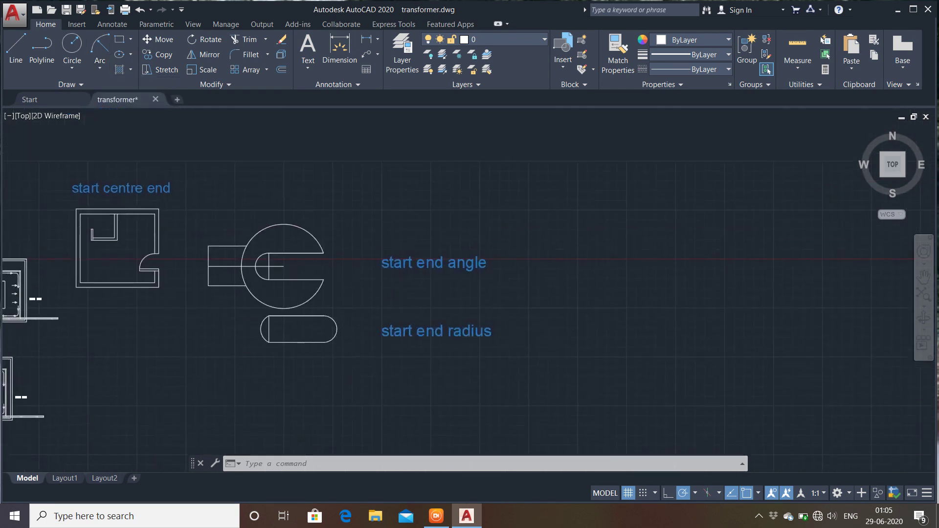
pyautogui.moveTo(244, 258)
pyautogui.mouseDown(button='middle')
pyautogui.moveTo(315, 294)
pyautogui.moveTo(428, 288)
pyautogui.mouseUp(button='middle')
pyautogui.scroll(-2, 315, 293)
pyautogui.scroll(1, 252, 184)
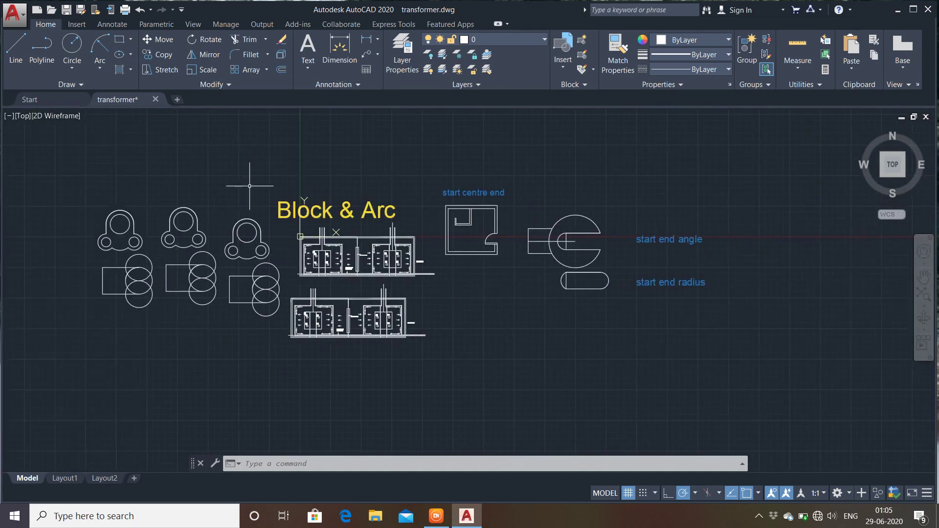
pyautogui.scroll(2, 281, 265)
pyautogui.scroll(2, 280, 266)
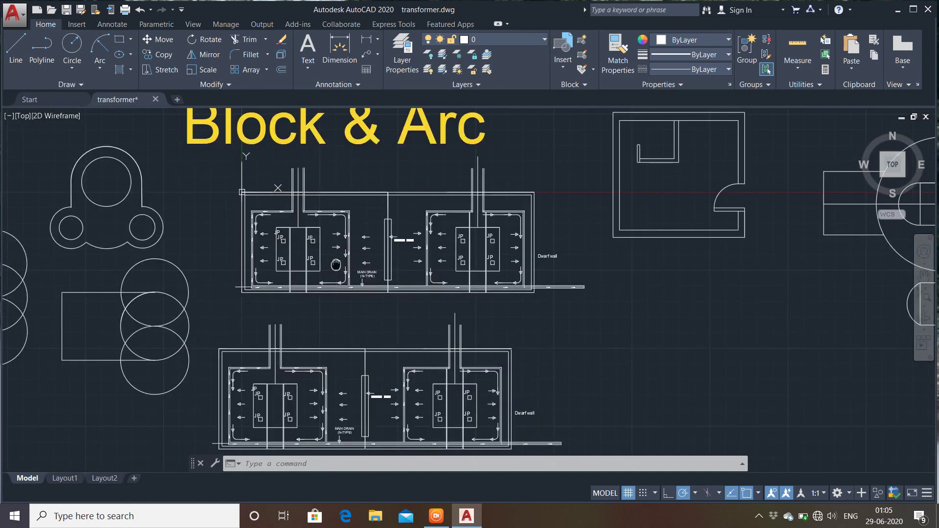
pyautogui.moveTo(335, 263); pyautogui.dragTo(345, 249, button='middle')
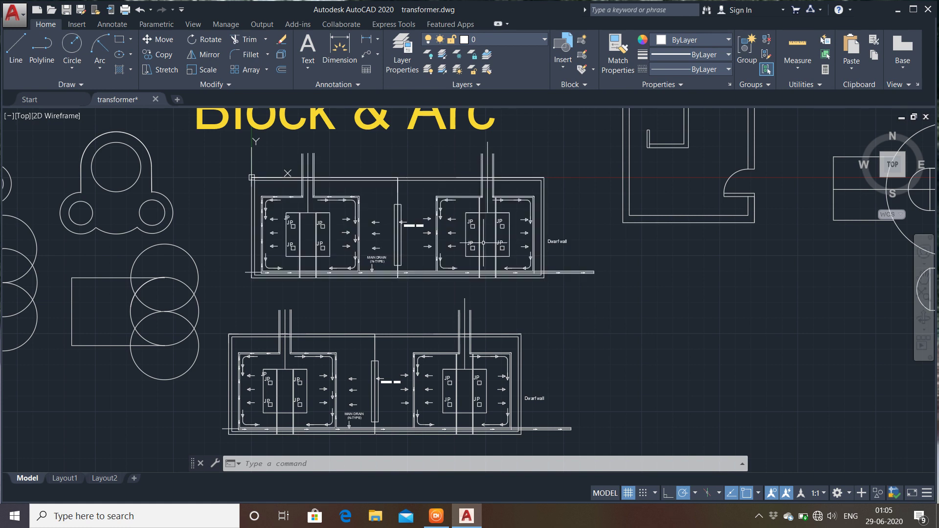
pyautogui.scroll(-1, 418, 377)
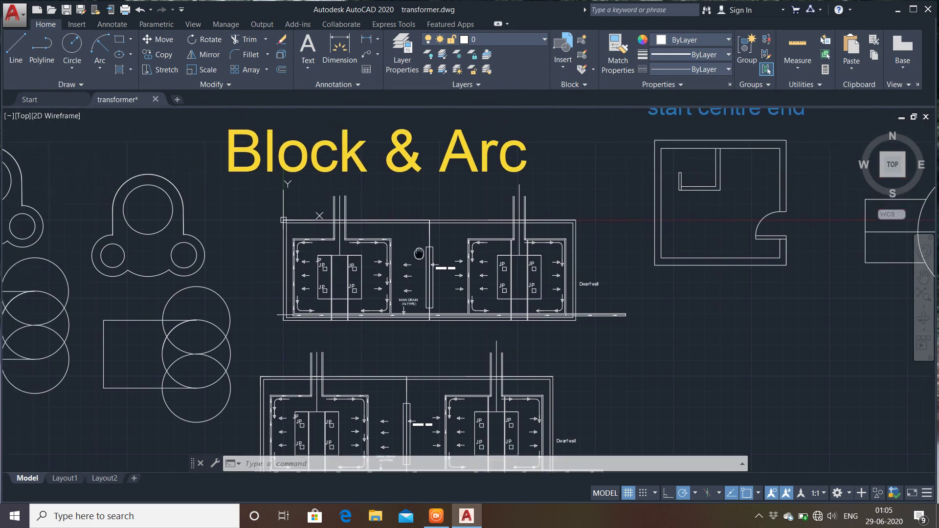
pyautogui.scroll(1, 107, 180)
pyautogui.moveTo(438, 241); pyautogui.dragTo(506, 237, button='middle')
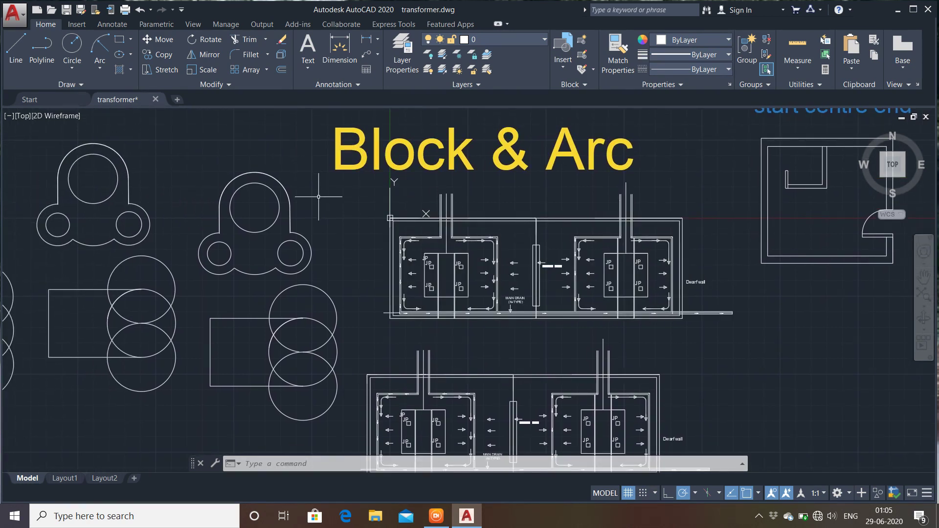
pyautogui.moveTo(319, 197); pyautogui.dragTo(403, 205, button='middle')
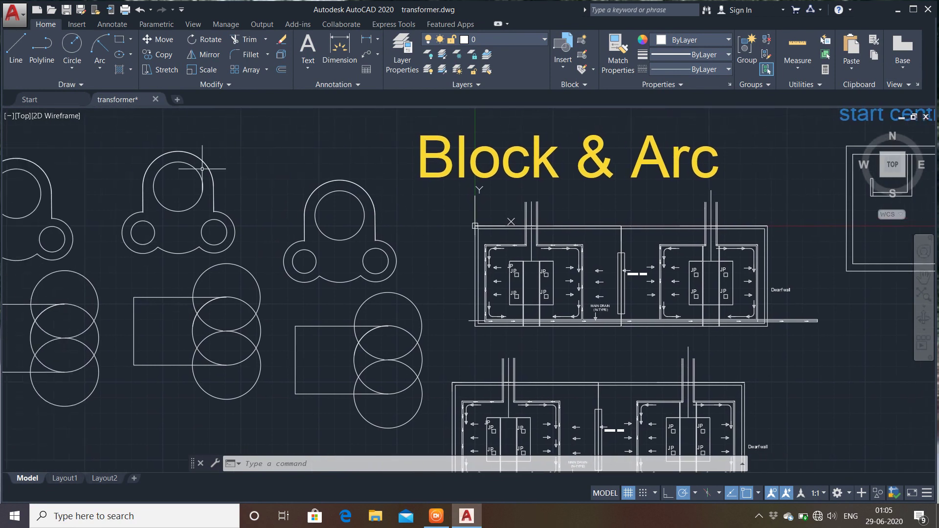